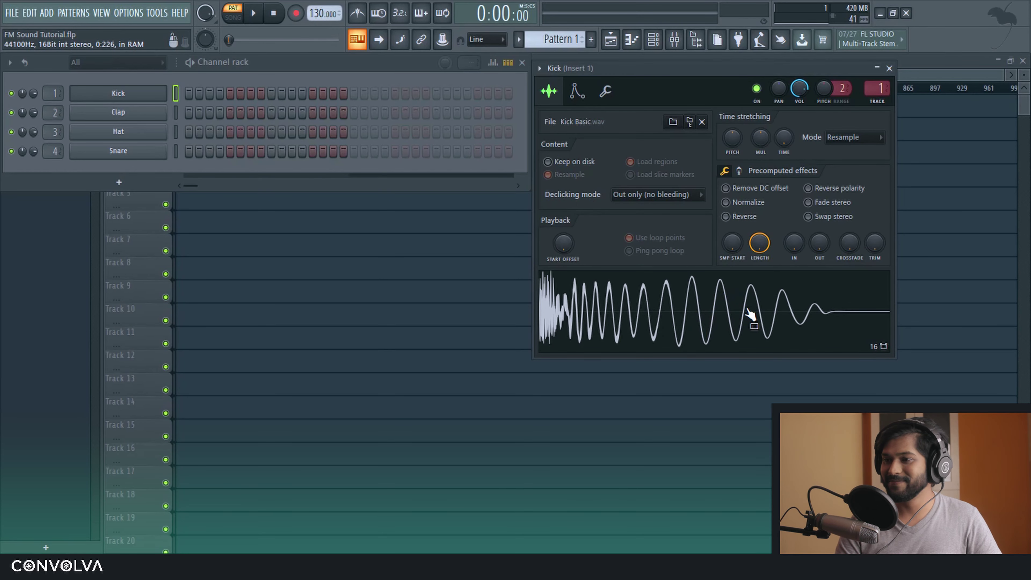
Step: Audition the Kick sample from its waveform in the channel settings
{"action": "left_click", "coordinate": [721, 301]}
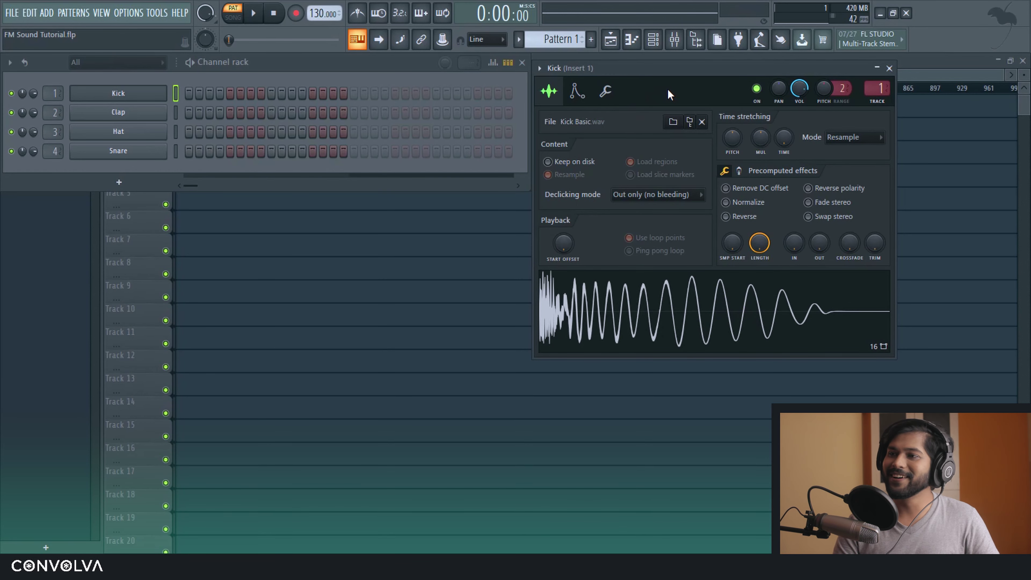
{"action": "left_click_drag", "start_coordinate": [669, 95], "coordinate": [693, 92]}
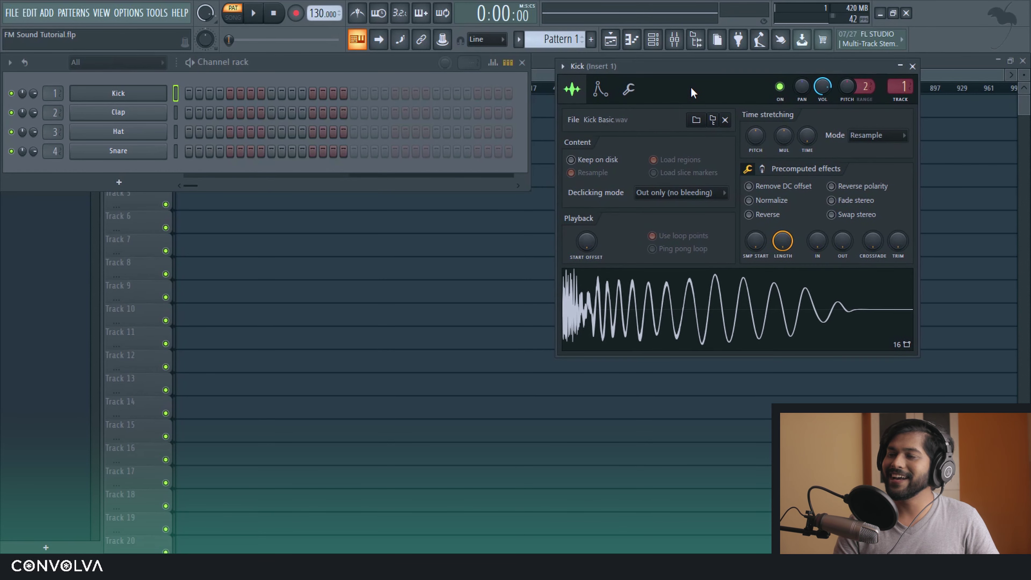
{"action": "left_click", "coordinate": [740, 282]}
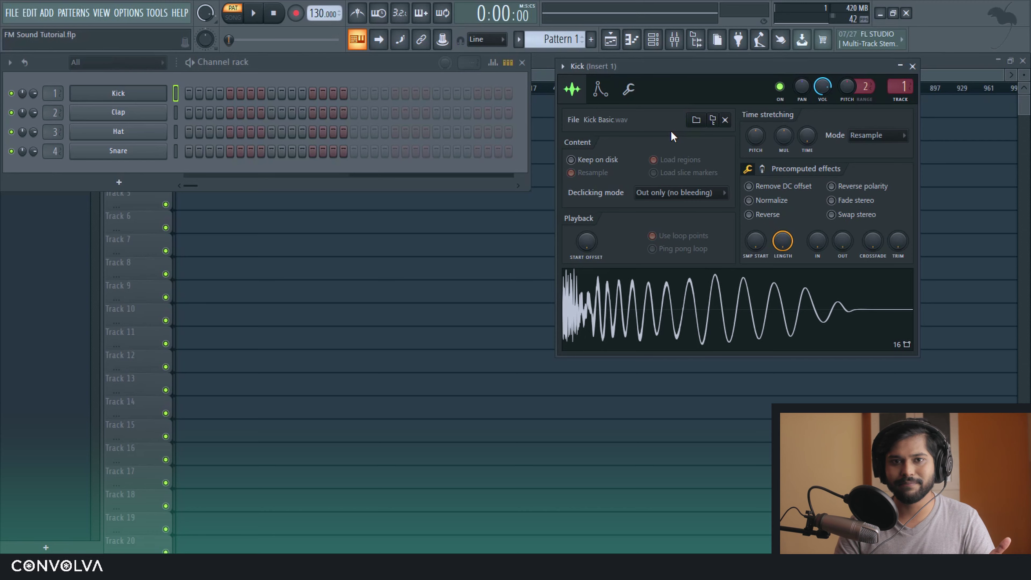
{"action": "left_click_drag", "start_coordinate": [692, 89], "coordinate": [669, 88]}
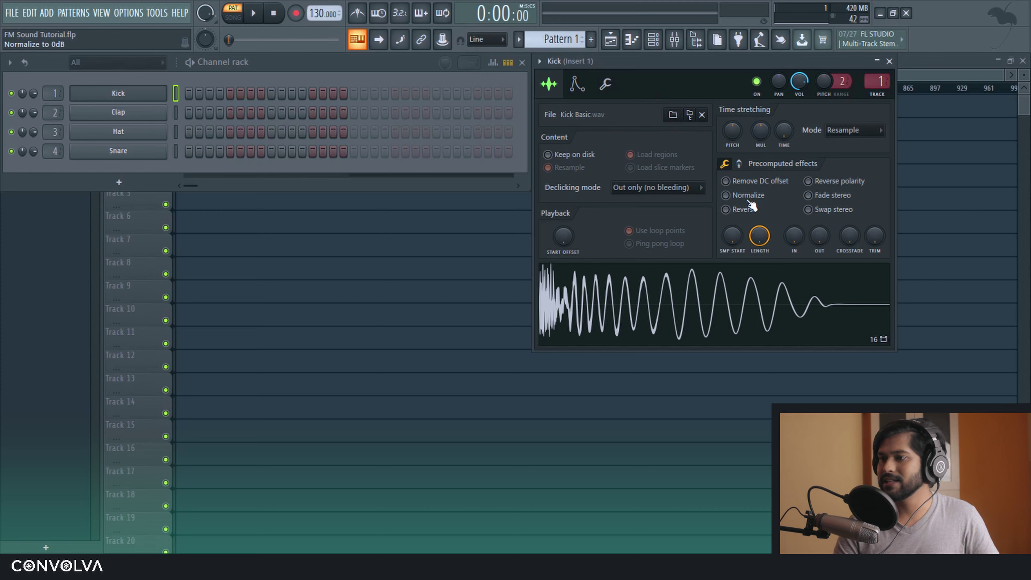
Step: Reverse the Kick sample and raise its loop crossfade, then audition the looped result
{"action": "left_click", "coordinate": [740, 214]}
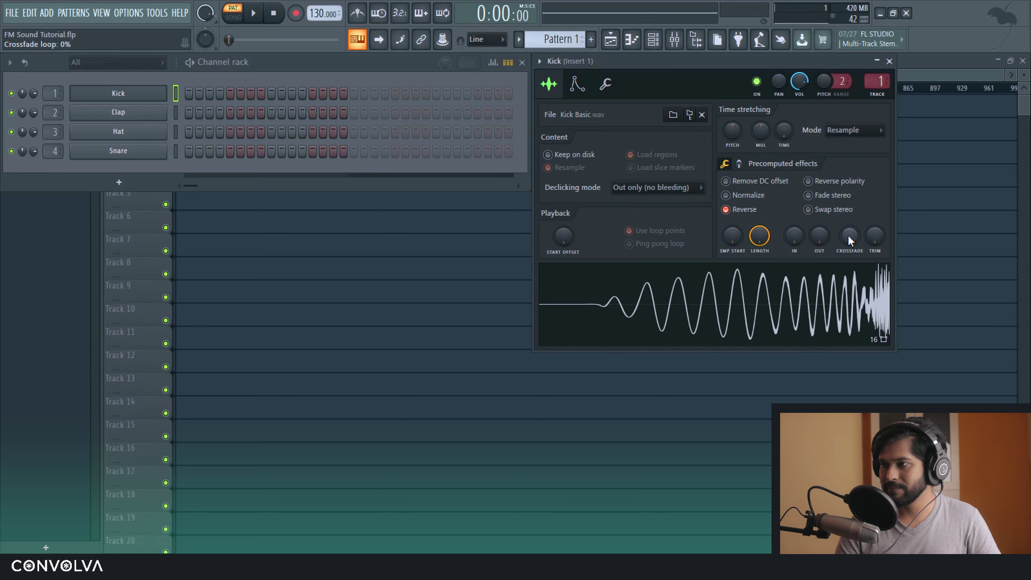
{"action": "left_click_drag", "start_coordinate": [848, 234], "coordinate": [848, 199]}
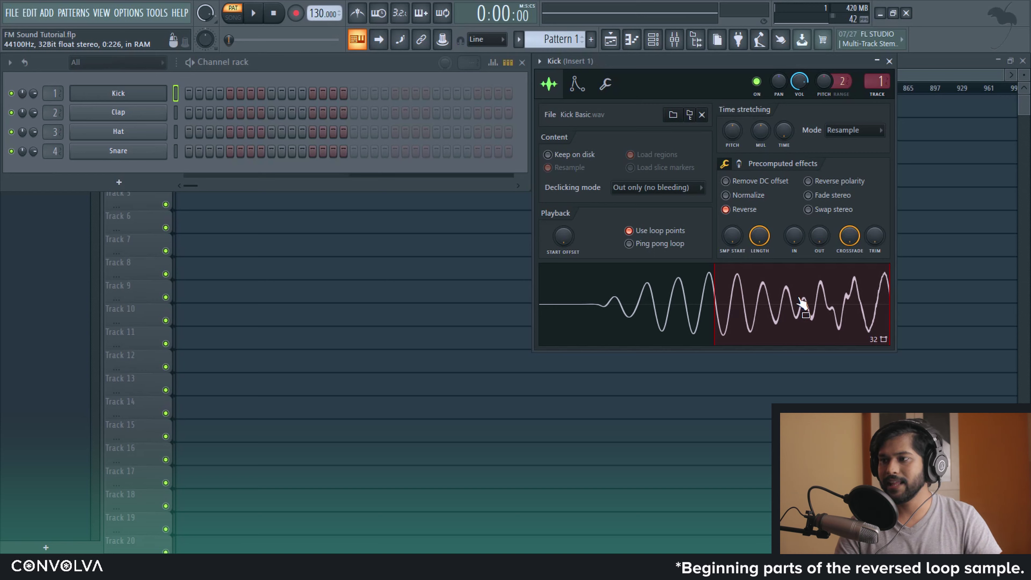
{"action": "left_click", "coordinate": [821, 291]}
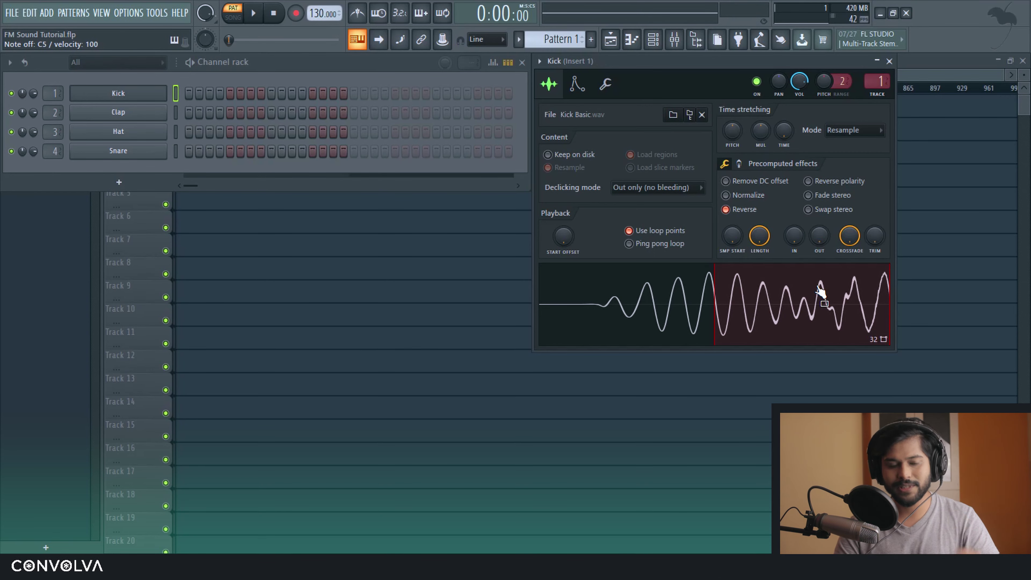
Step: Widen the Kick channel's pitch range to 24 semitones, turn its pitch up, and play test notes C5 and D#5
{"action": "left_click", "coordinate": [605, 88]}
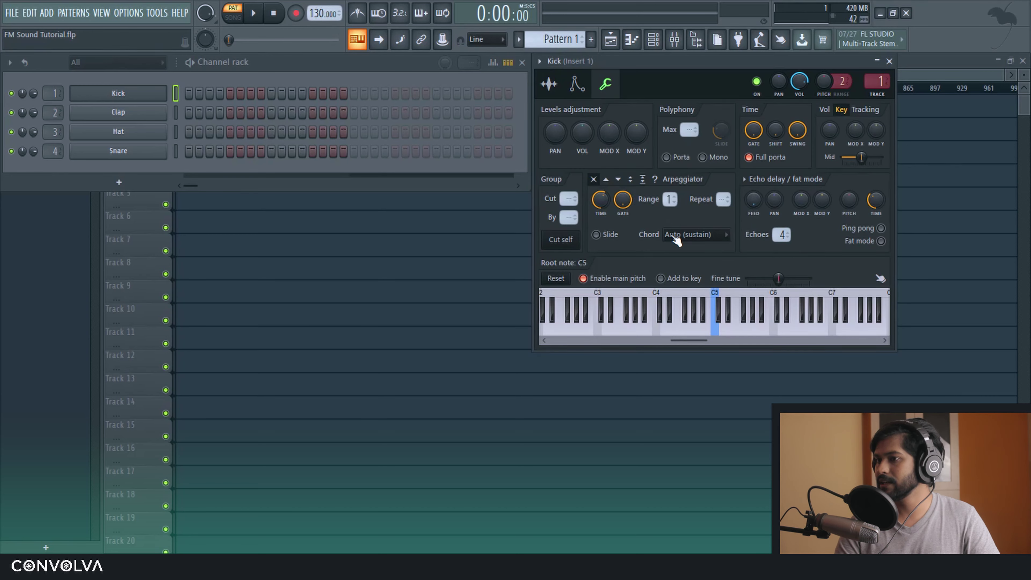
{"action": "left_click", "coordinate": [550, 93]}
{"action": "left_click", "coordinate": [607, 89]}
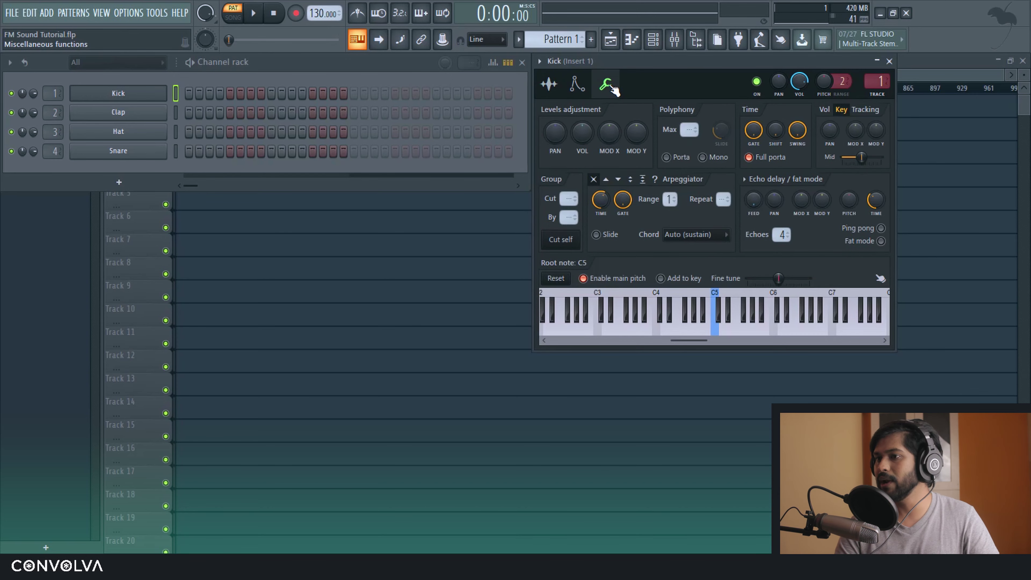
{"action": "left_click", "coordinate": [549, 86]}
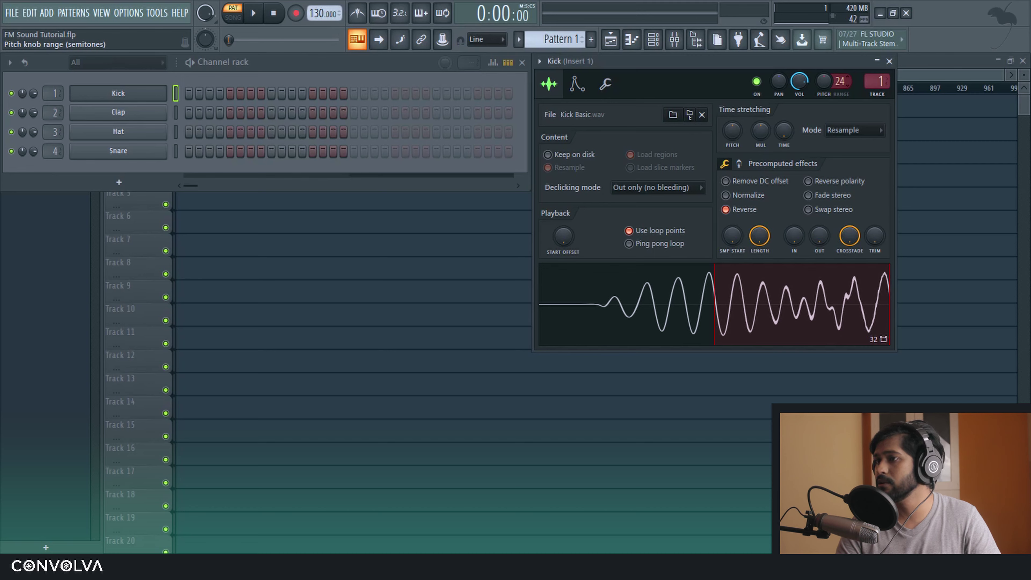
{"action": "left_click_drag", "start_coordinate": [829, 87], "coordinate": [830, 36]}
{"action": "key", "text": "q"}
{"action": "key", "text": "q"}
{"action": "key", "text": "q"}
{"action": "key", "text": "q"}
{"action": "key", "text": "q"}
{"action": "key", "text": "3"}
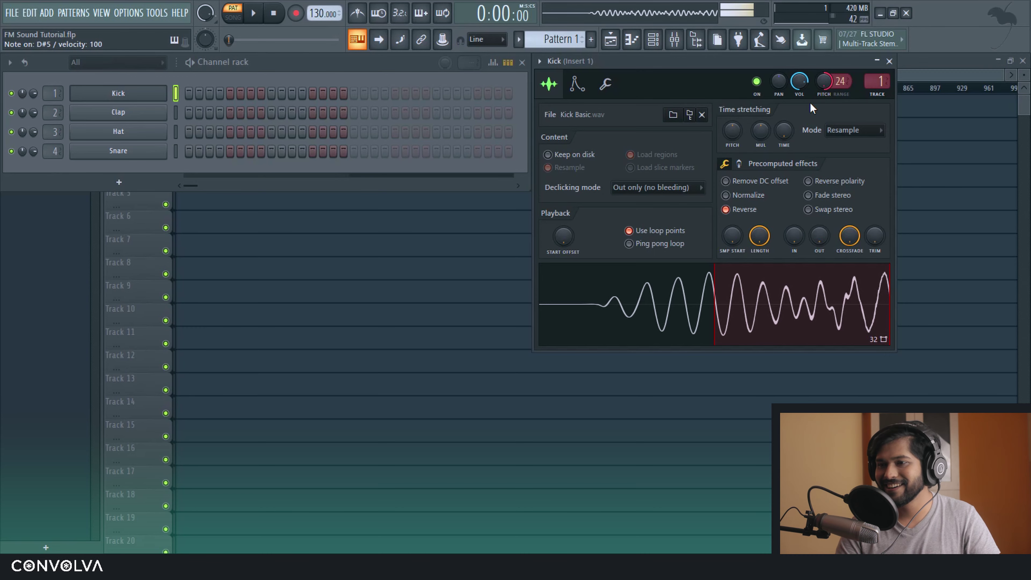
{"action": "key", "text": "q"}
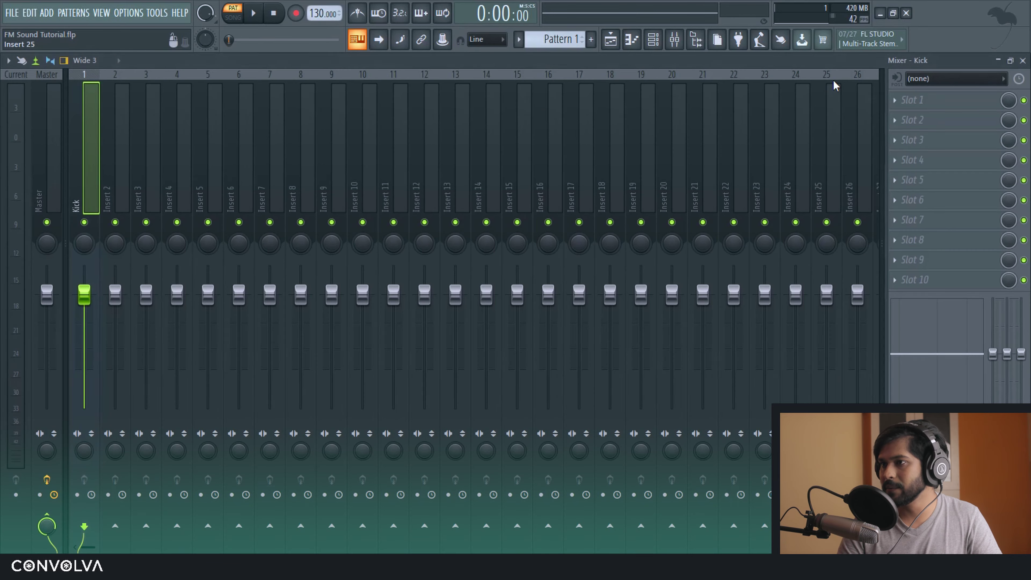
Step: Load D-Stortion into the first effect slot of the Kick mixer track and raise its first percentage slider to about 65%
{"action": "left_click", "coordinate": [878, 82]}
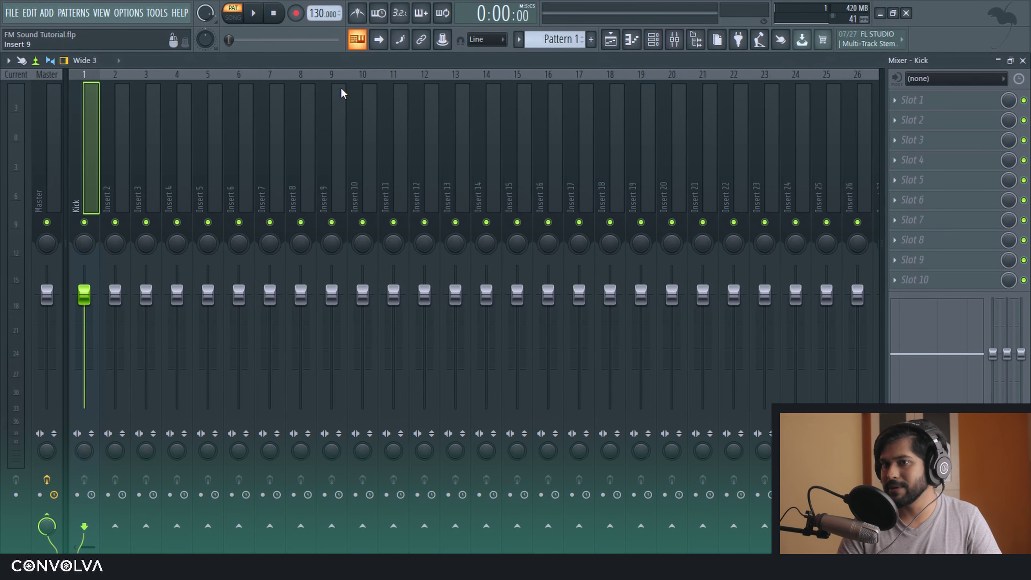
{"action": "left_click", "coordinate": [939, 111]}
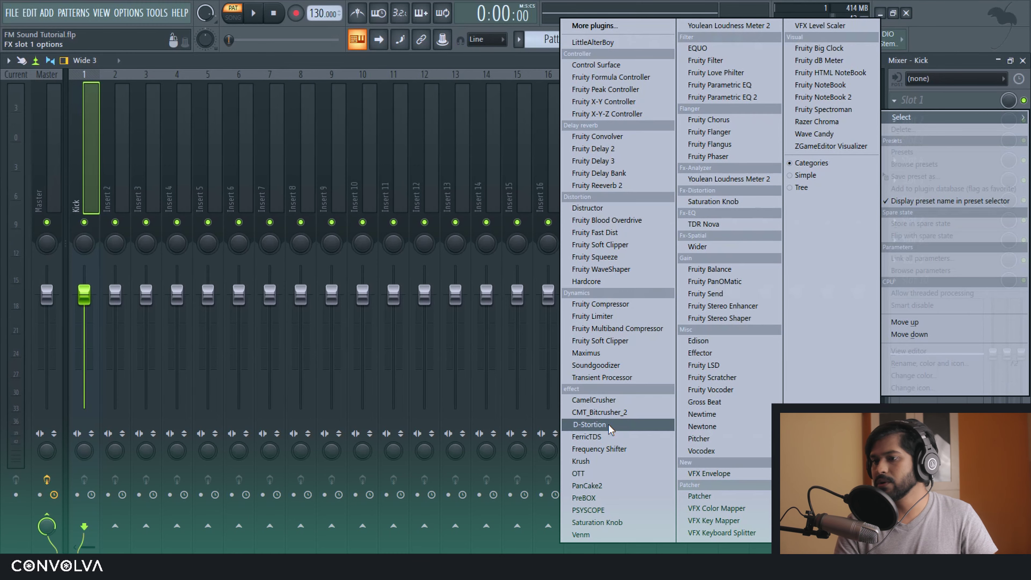
{"action": "left_click", "coordinate": [589, 424]}
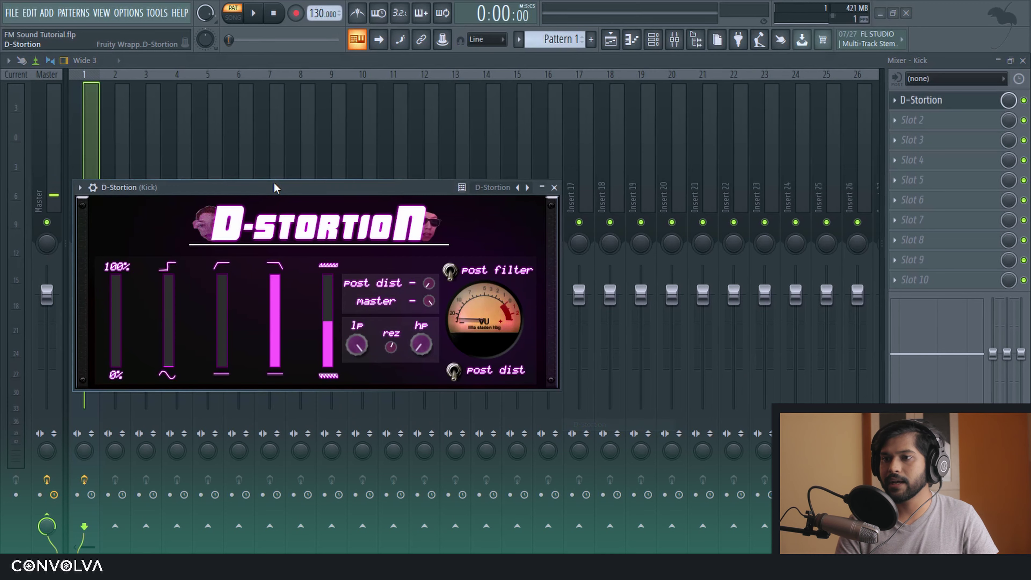
{"action": "left_click_drag", "start_coordinate": [274, 182], "coordinate": [400, 130]}
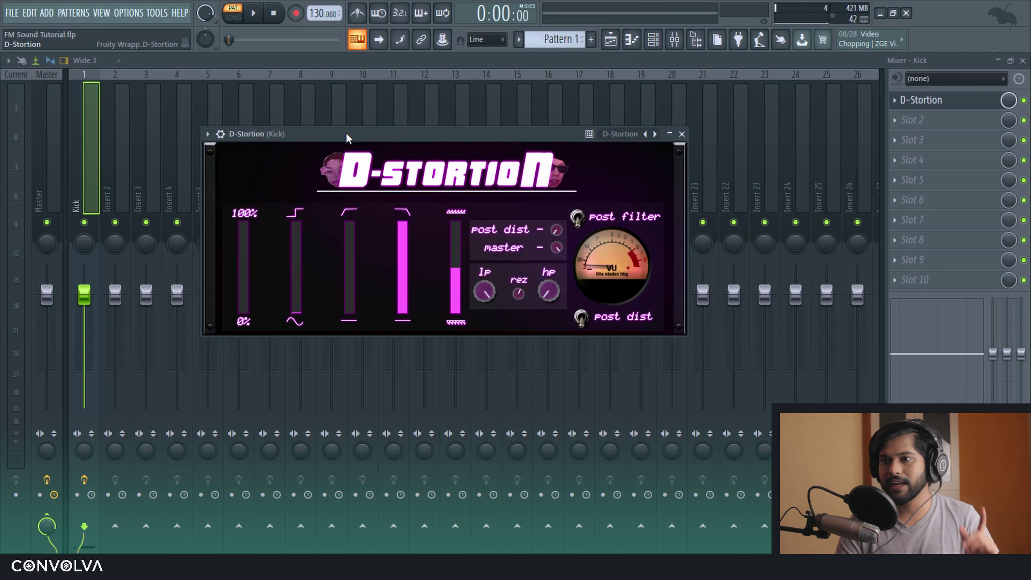
{"action": "left_click_drag", "start_coordinate": [312, 141], "coordinate": [489, 98]}
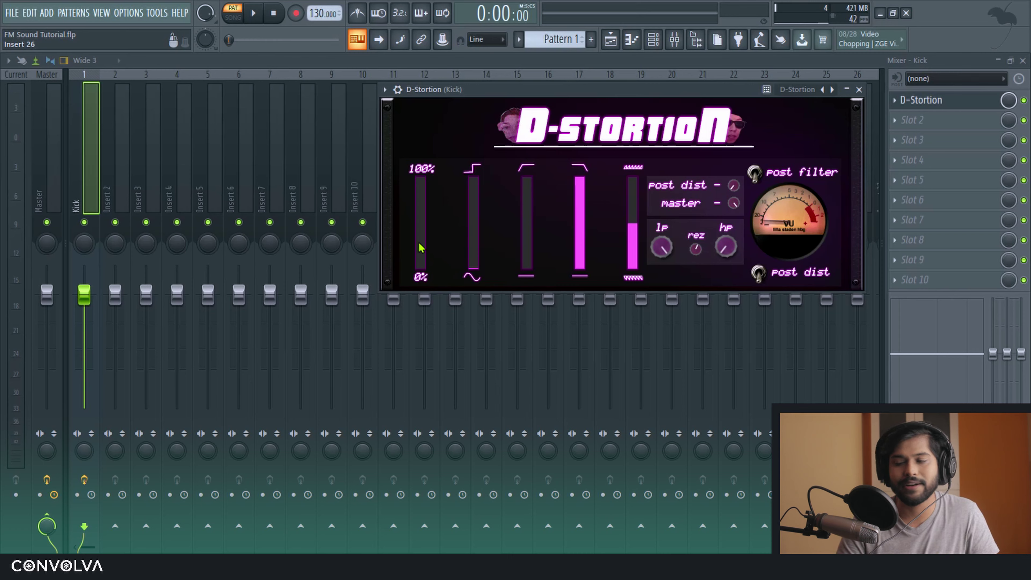
{"action": "left_click_drag", "start_coordinate": [420, 248], "coordinate": [420, 222]}
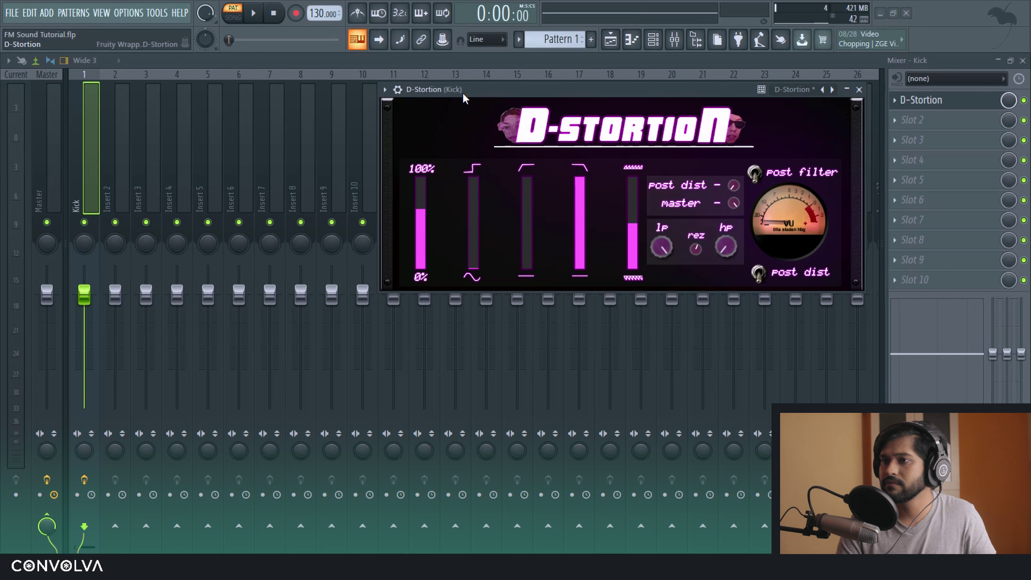
{"action": "left_click_drag", "start_coordinate": [467, 101], "coordinate": [447, 110]}
Step: Adjust D-Stortion's sine-to-square shape slider to about one third of its range while auditioning with test notes
{"action": "left_click_drag", "start_coordinate": [457, 240], "coordinate": [457, 215]}
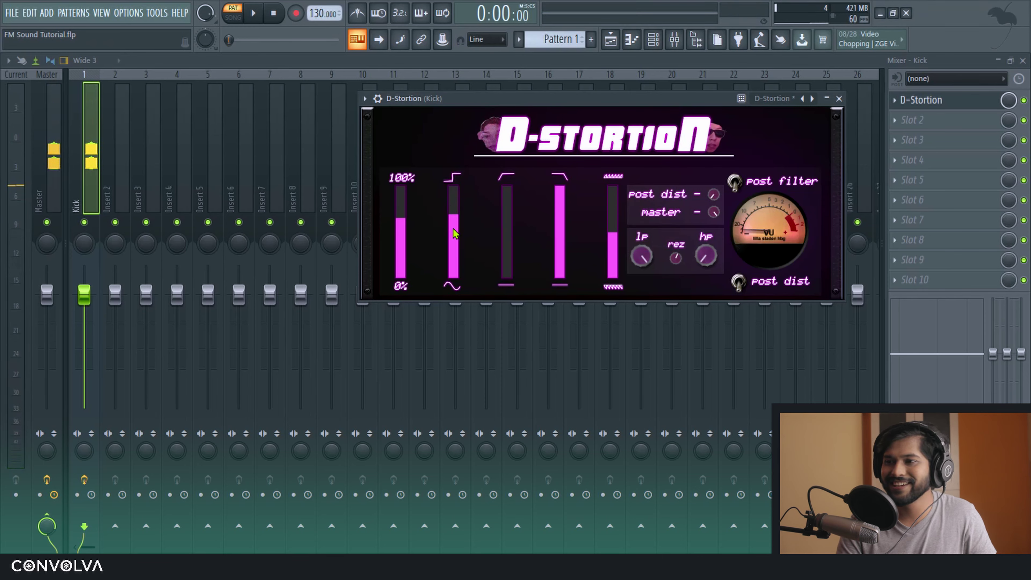
{"action": "left_click_drag", "start_coordinate": [452, 226], "coordinate": [452, 248]}
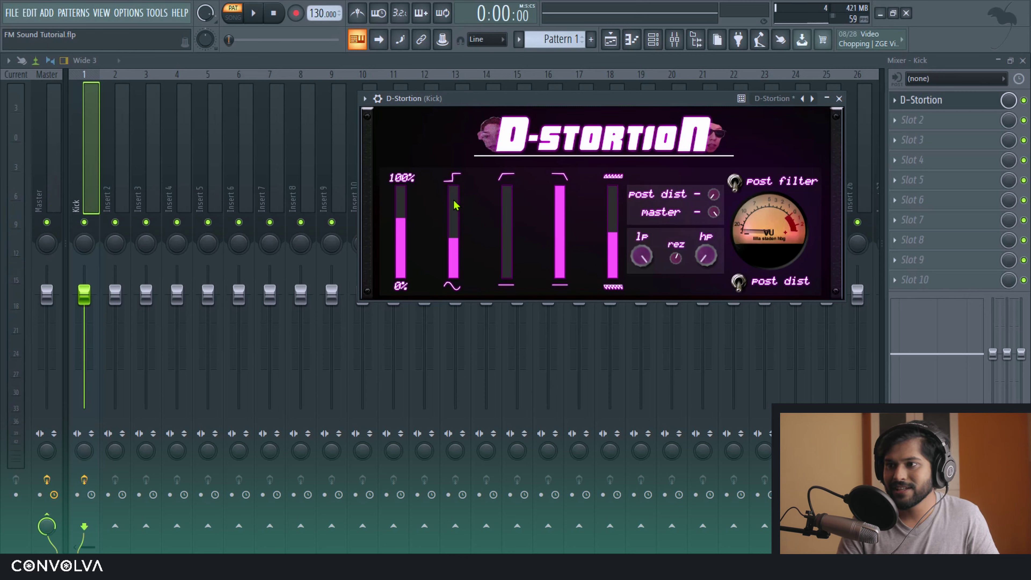
{"action": "left_click_drag", "start_coordinate": [454, 203], "coordinate": [454, 209]}
{"action": "key", "text": "q"}
{"action": "key", "text": "q"}
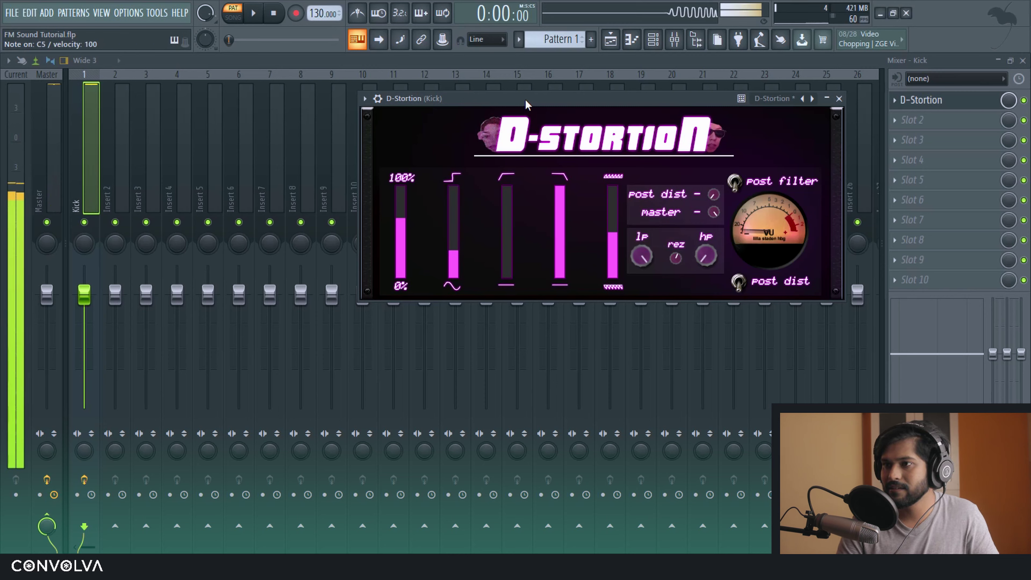
{"action": "left_click_drag", "start_coordinate": [455, 252], "coordinate": [456, 246]}
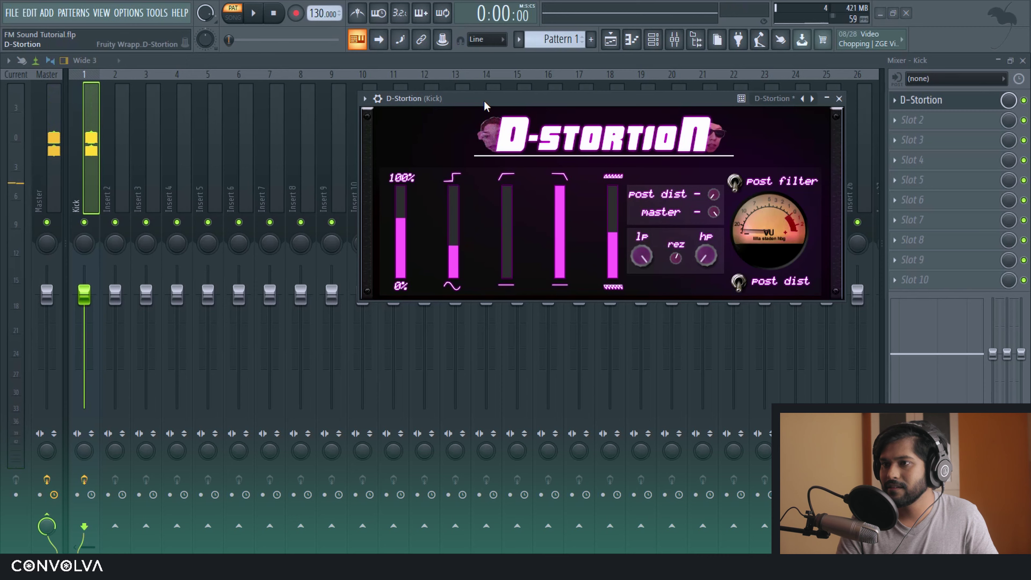
{"action": "key", "text": "3"}
{"action": "key", "text": "3"}
{"action": "key", "text": "3"}
{"action": "key", "text": "q"}
{"action": "key", "text": "q"}
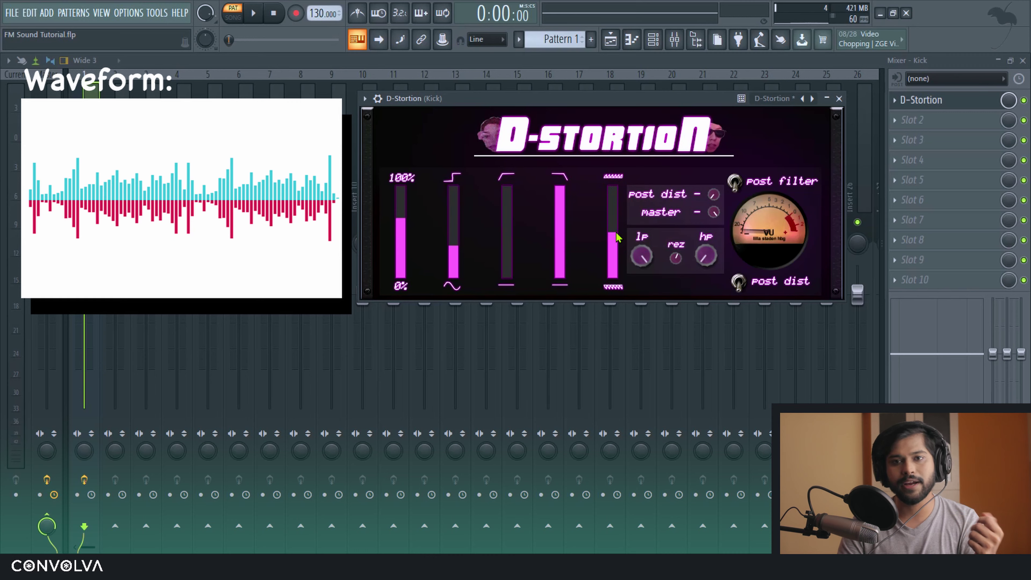
Step: Try D-Stortion's symmetry slider at high and low settings while auditioning the sound
{"action": "left_click_drag", "start_coordinate": [614, 234], "coordinate": [605, 163]}
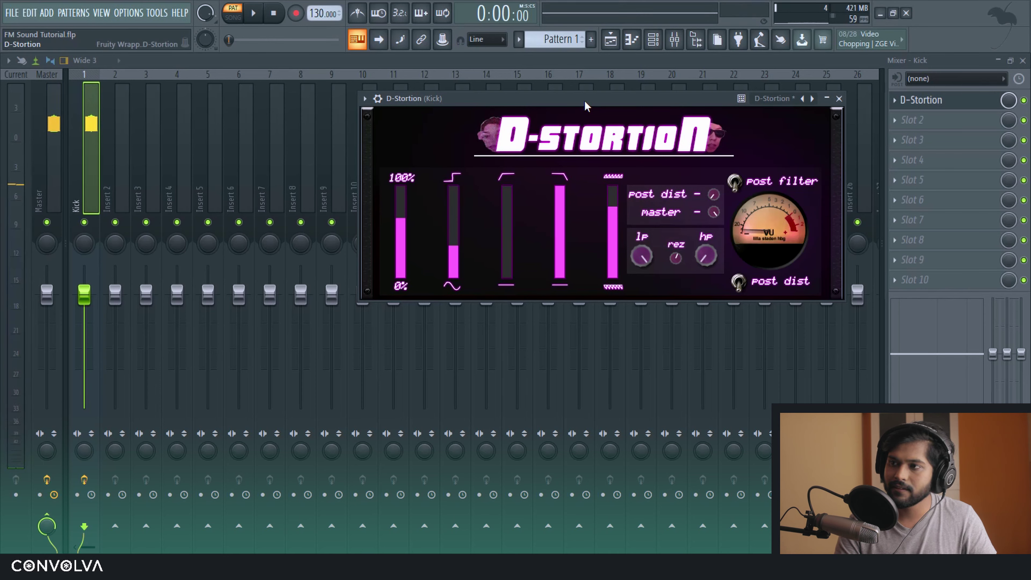
{"action": "left_click_drag", "start_coordinate": [609, 193], "coordinate": [610, 262]}
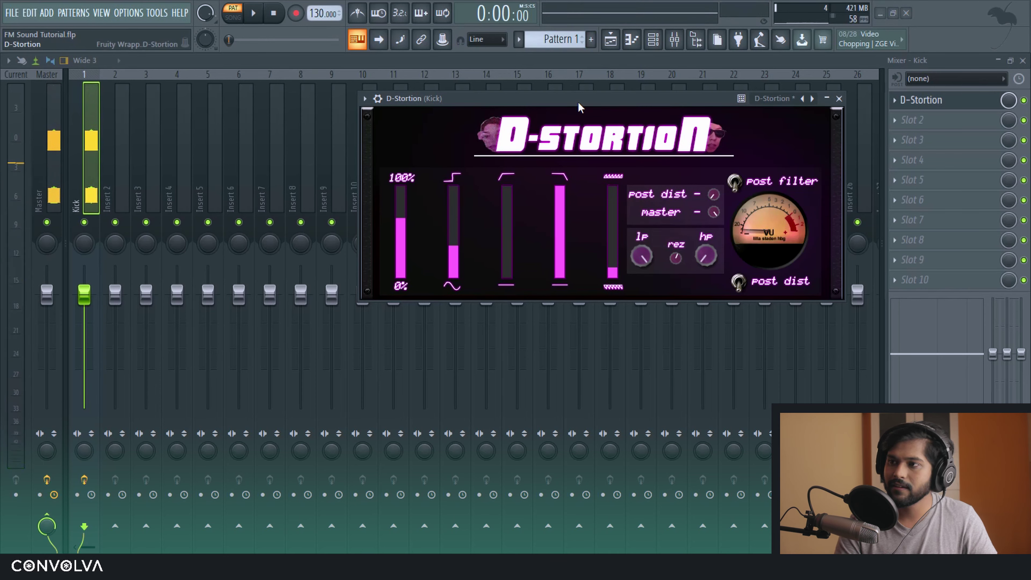
{"action": "left_click_drag", "start_coordinate": [611, 221], "coordinate": [611, 146]}
{"action": "left_click_drag", "start_coordinate": [612, 245], "coordinate": [614, 258]}
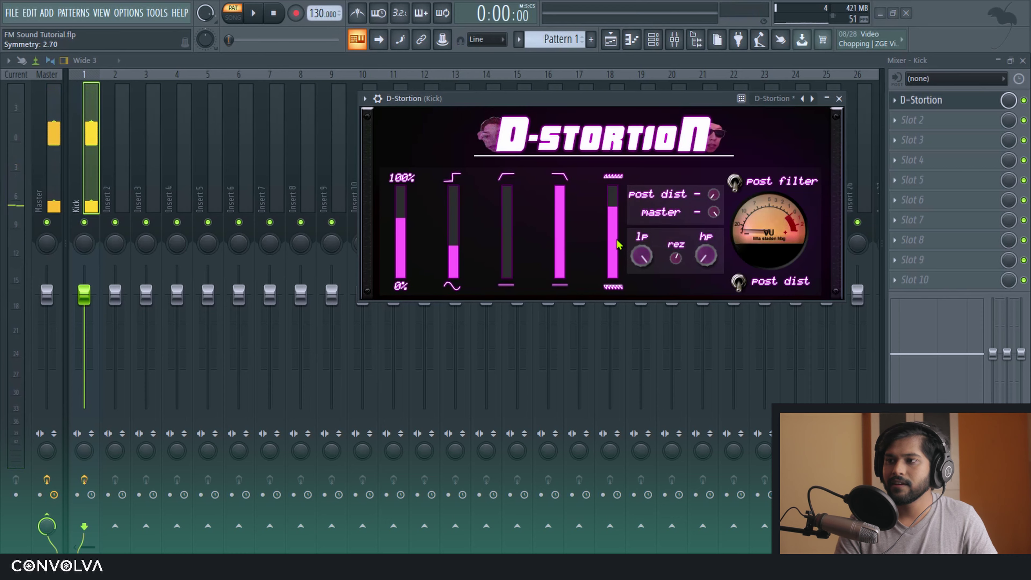
{"action": "key", "text": "q"}
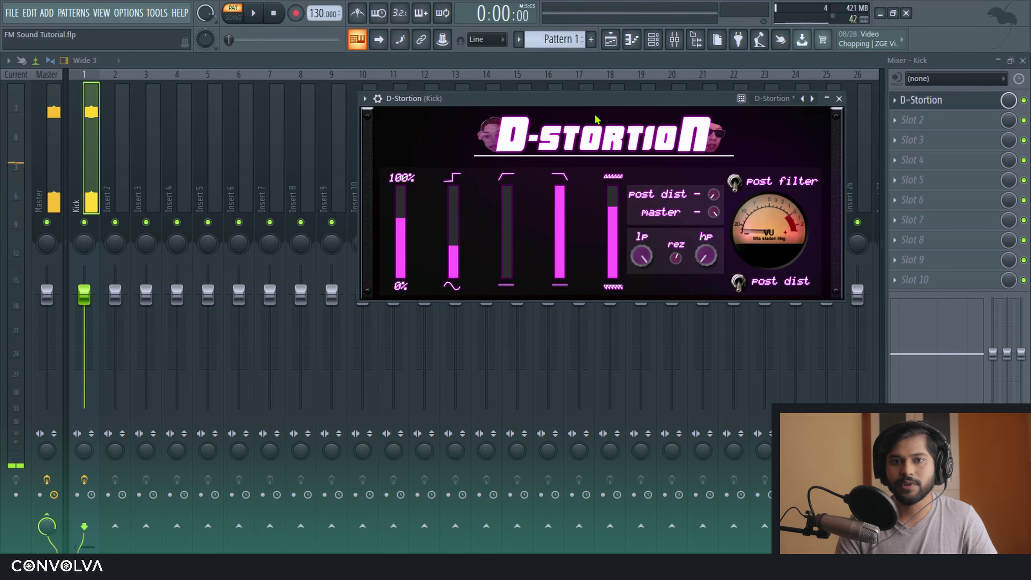
Step: Lower D-Stortion's symmetry slider to about one fifth of its range and play a short phrase over two octaves
{"action": "left_click_drag", "start_coordinate": [613, 224], "coordinate": [613, 277]}
{"action": "key", "text": "q"}
{"action": "key", "text": "q"}
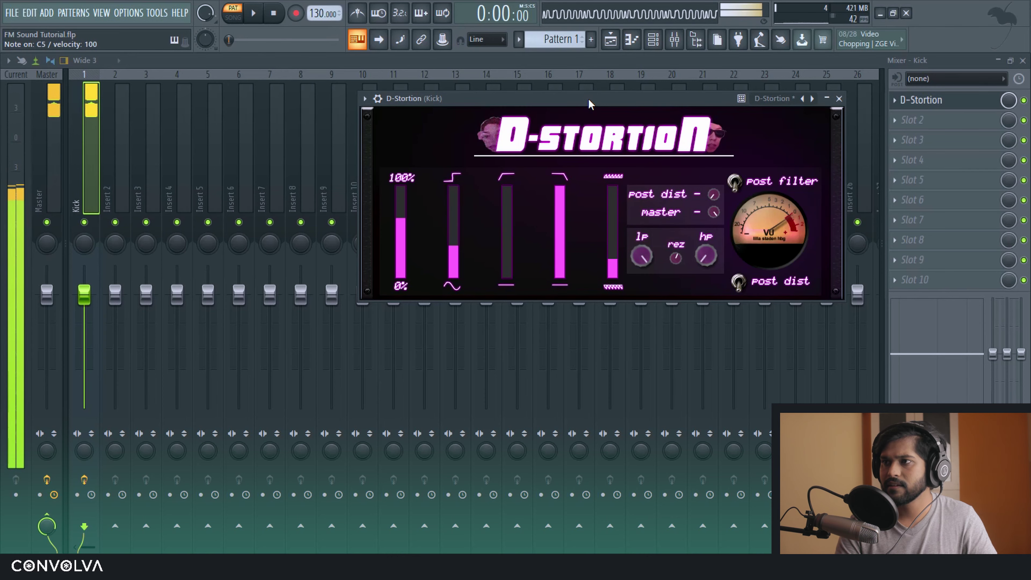
{"action": "key", "text": "i"}
{"action": "key", "text": "o"}
{"action": "key", "text": "0"}
{"action": "key", "text": "o"}
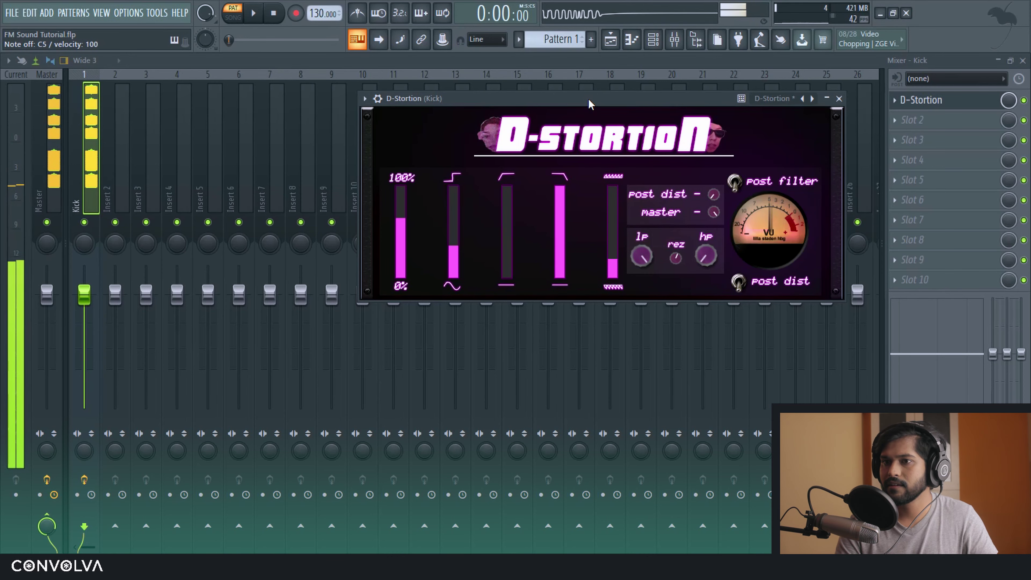
{"action": "key", "text": "i"}
{"action": "key", "text": "q"}
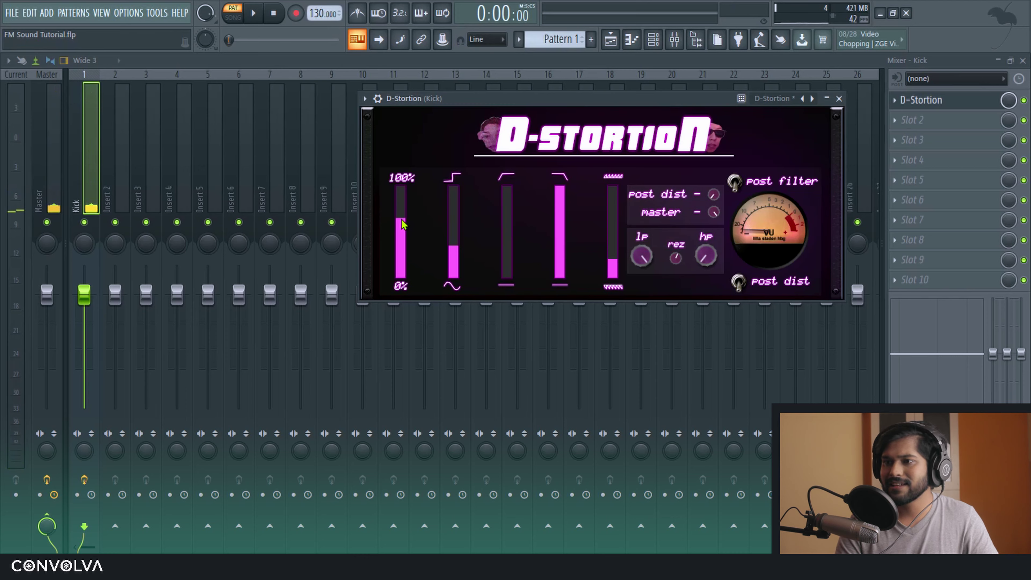
Step: Lower D-Stortion's 0–100% slider to about one third and audition the sound with test notes
{"action": "left_click_drag", "start_coordinate": [401, 219], "coordinate": [401, 227]}
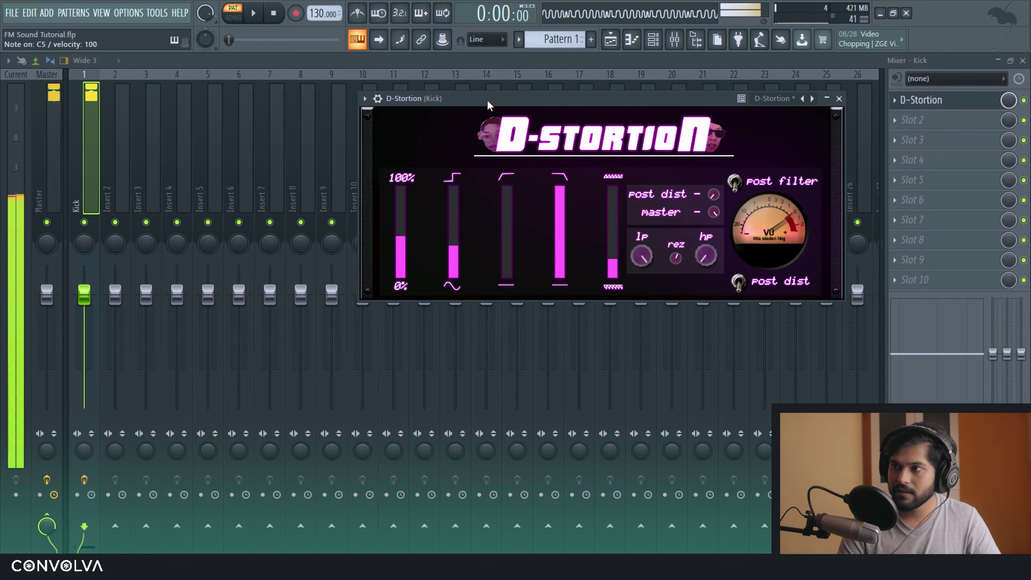
{"action": "left_click_drag", "start_coordinate": [389, 226], "coordinate": [389, 237]}
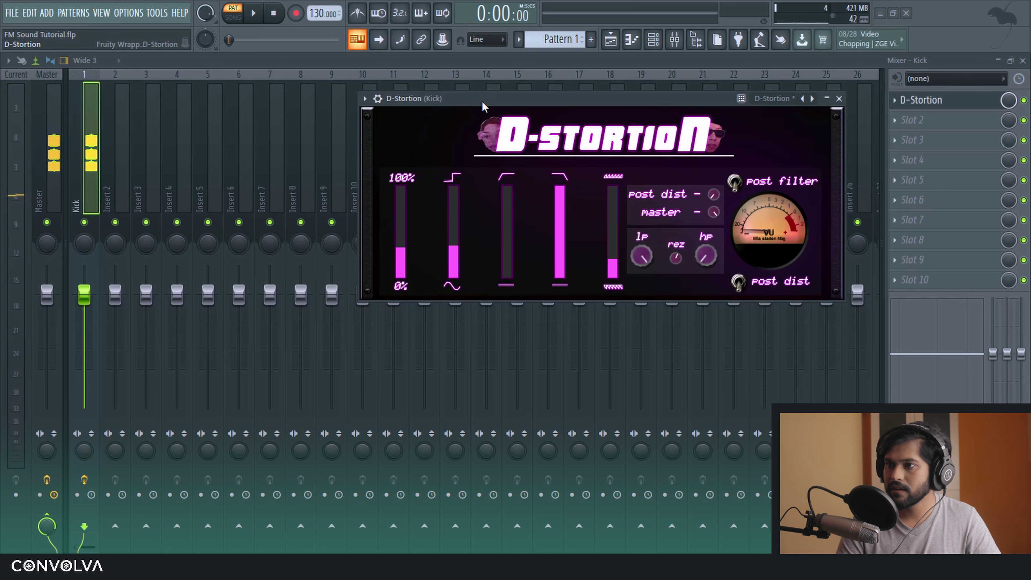
{"action": "key", "text": "q"}
{"action": "key", "text": "q"}
{"action": "key", "text": "q"}
{"action": "key", "text": "3"}
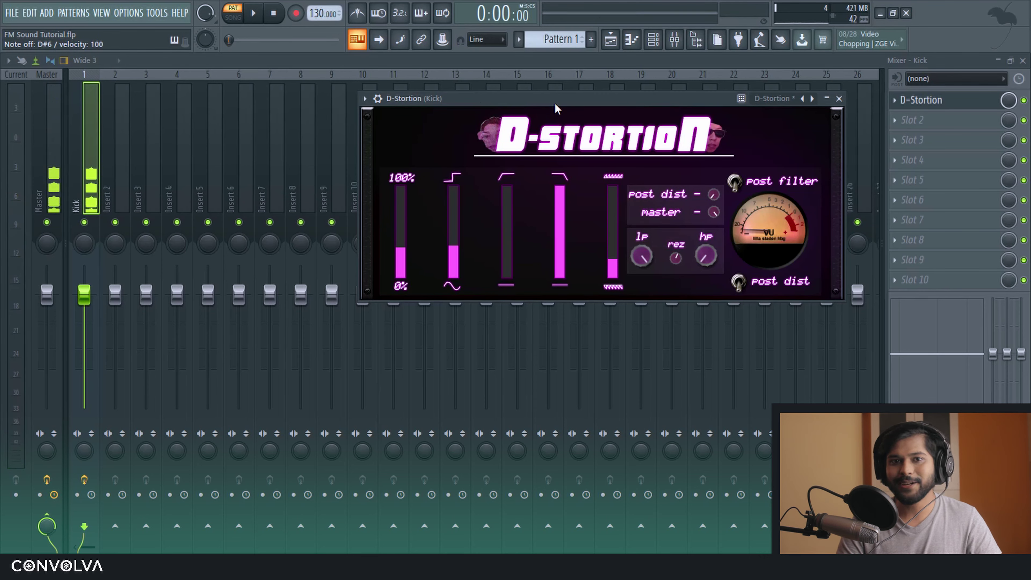
{"action": "left_click", "coordinate": [838, 98]}
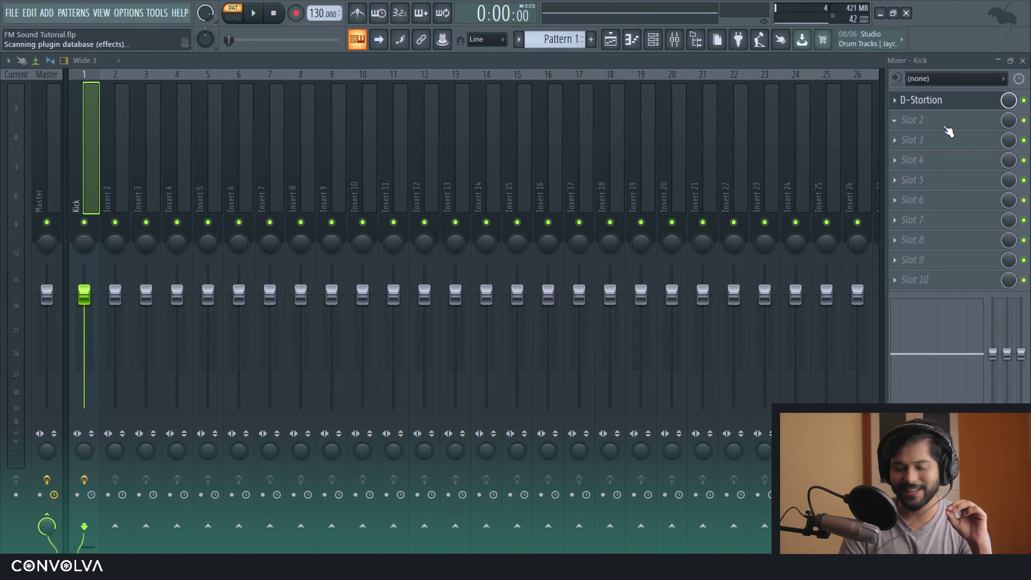
{"action": "key", "text": "alt+p"}
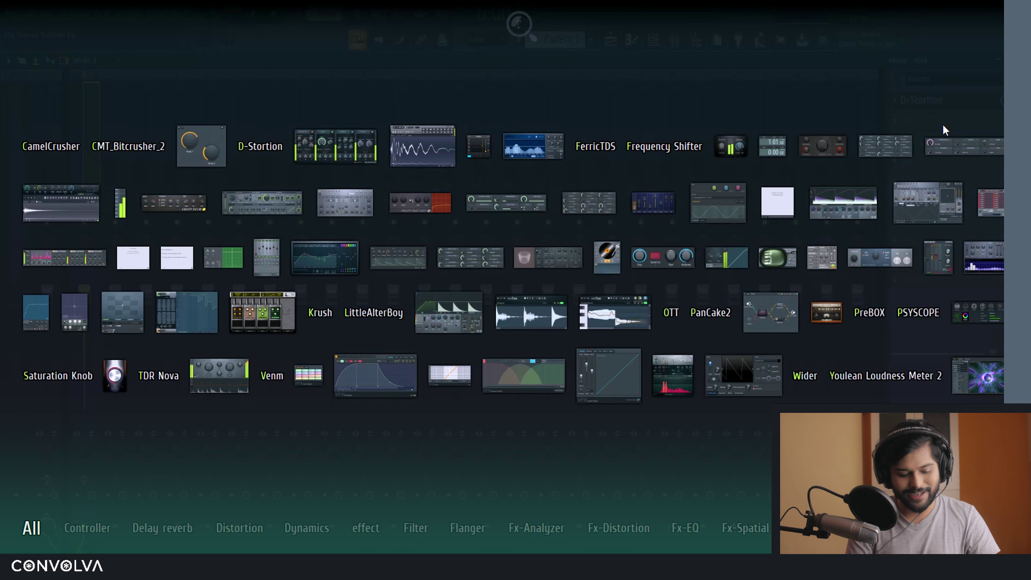
{"action": "type", "text": "dela"}
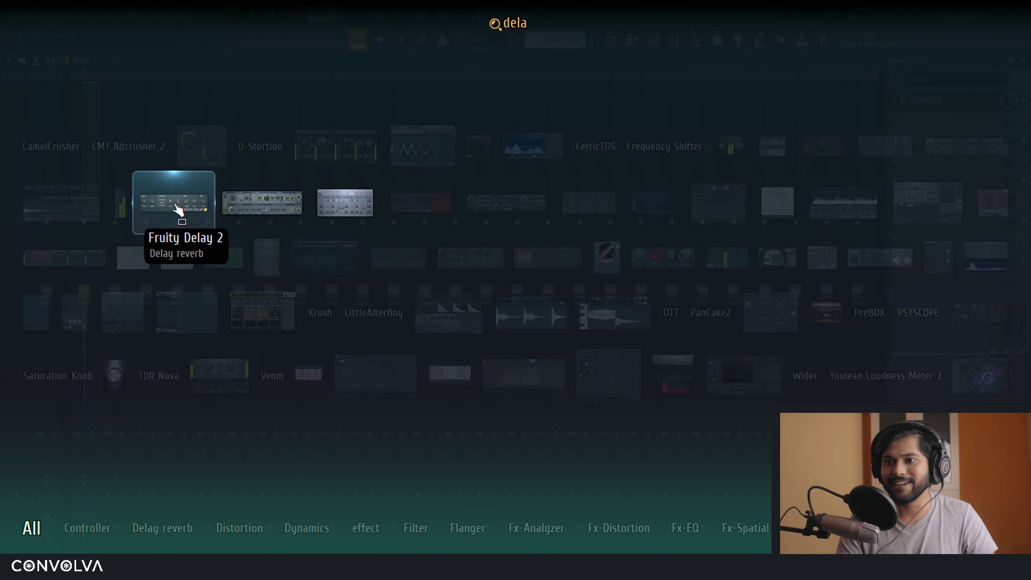
{"action": "key", "text": "BackSpace"}
{"action": "key", "text": "BackSpace"}
{"action": "key", "text": "Escape"}
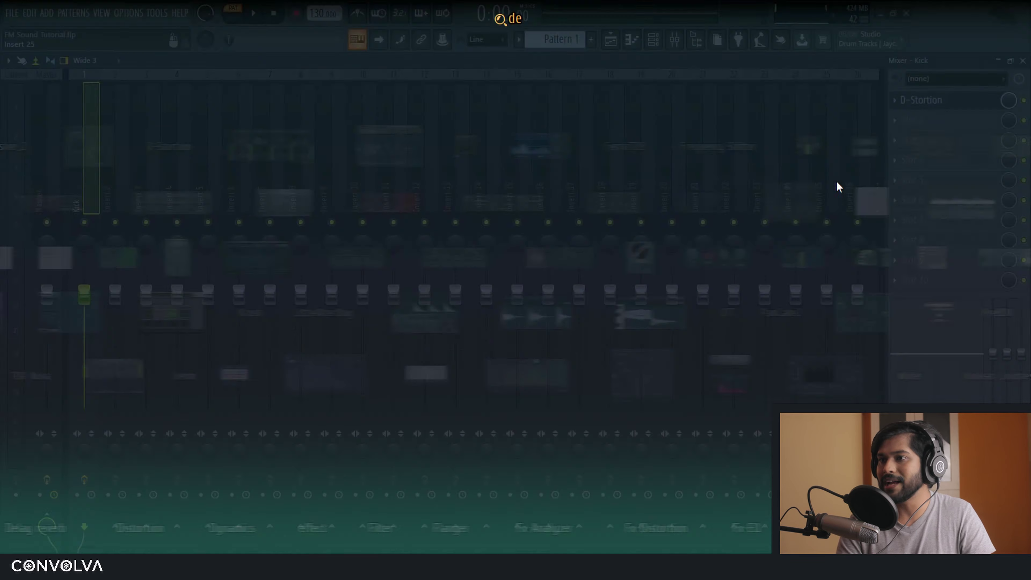
Step: Add Patcher to slot 3 of the Kick mixer track, load its Delay & Reverb 01 preset and widen its window
{"action": "type", "text": "at"}
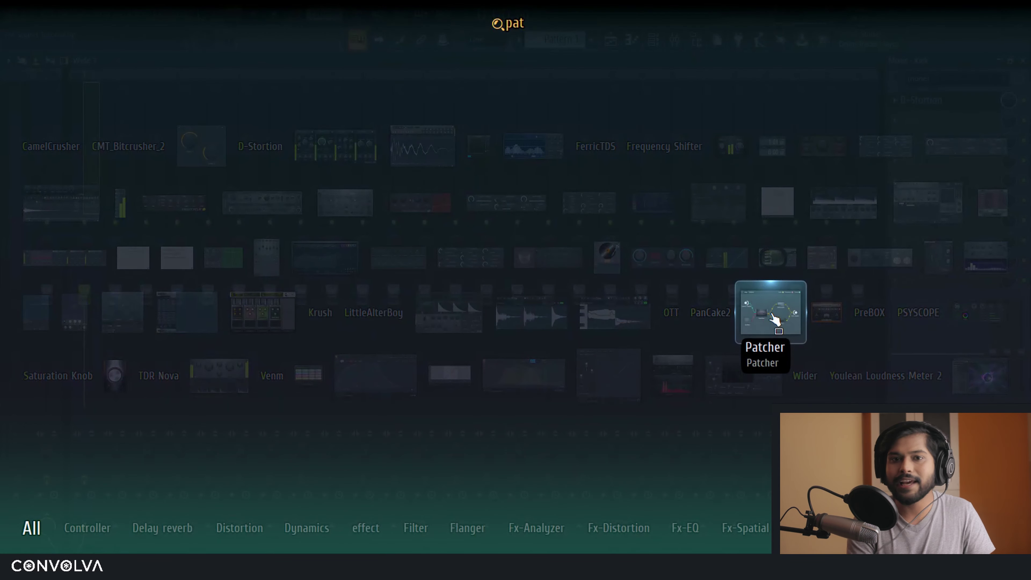
{"action": "left_click", "coordinate": [775, 318]}
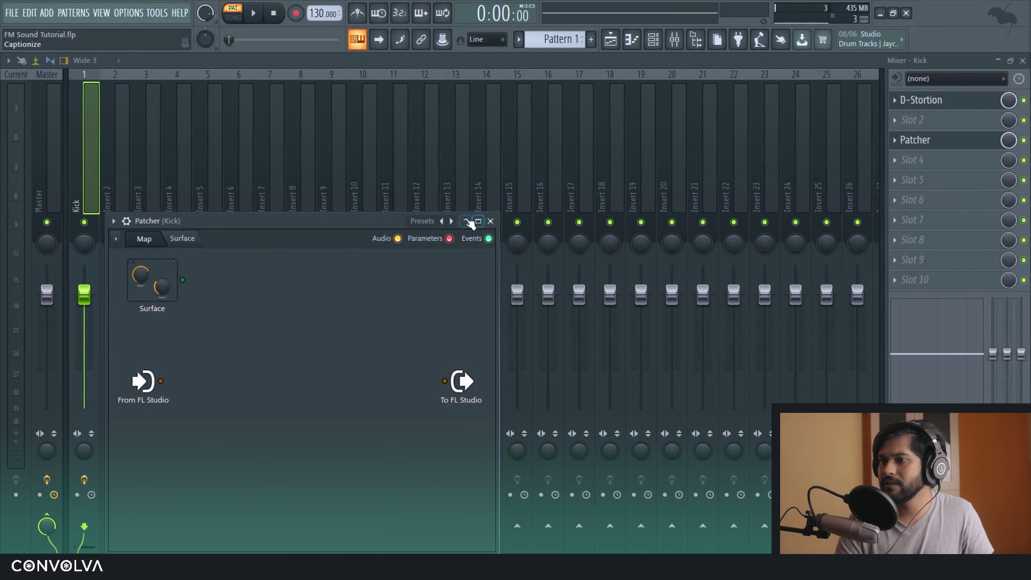
{"action": "right_click", "coordinate": [452, 221]}
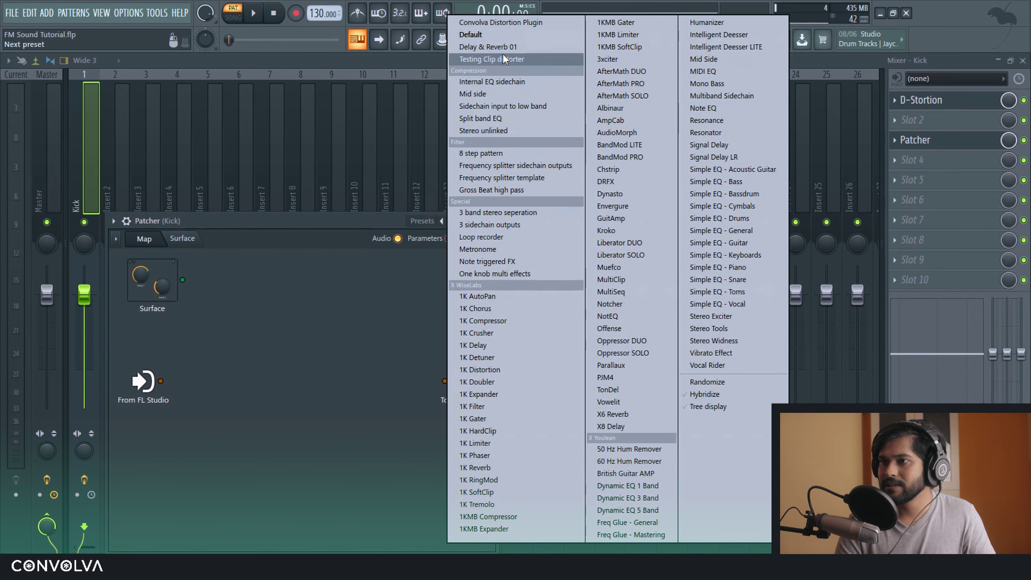
{"action": "left_click", "coordinate": [499, 44]}
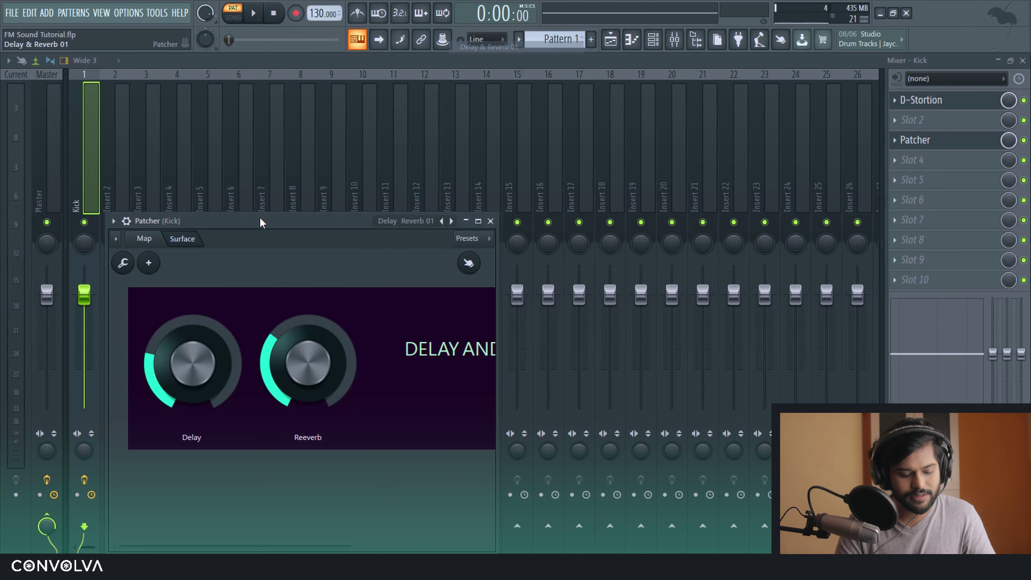
{"action": "left_click_drag", "start_coordinate": [260, 221], "coordinate": [333, 133]}
{"action": "left_click_drag", "start_coordinate": [567, 194], "coordinate": [798, 192]}
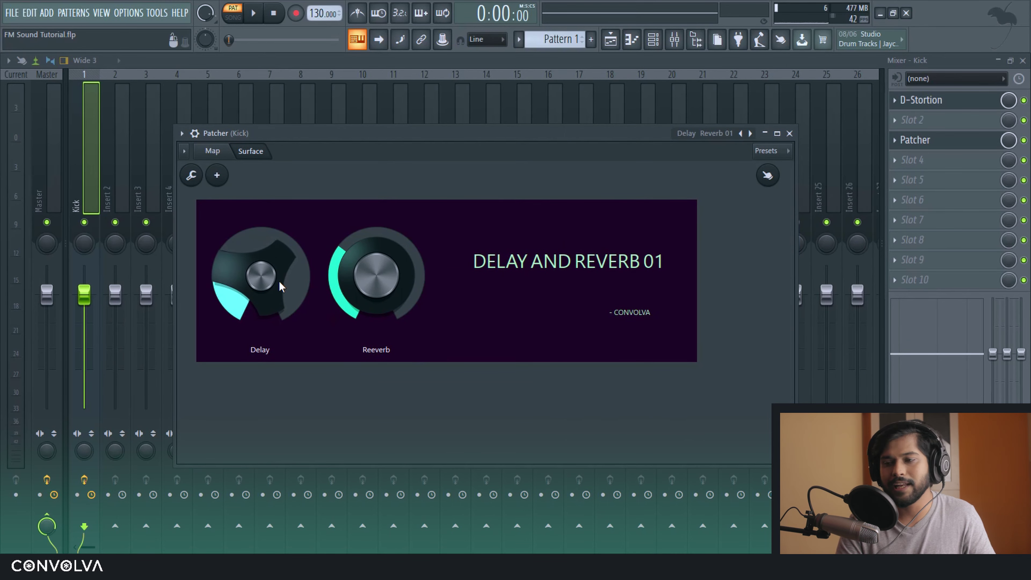
Step: Set the project tempo to 150 BPM and move the Patcher window higher
{"action": "right_click", "coordinate": [328, 16]}
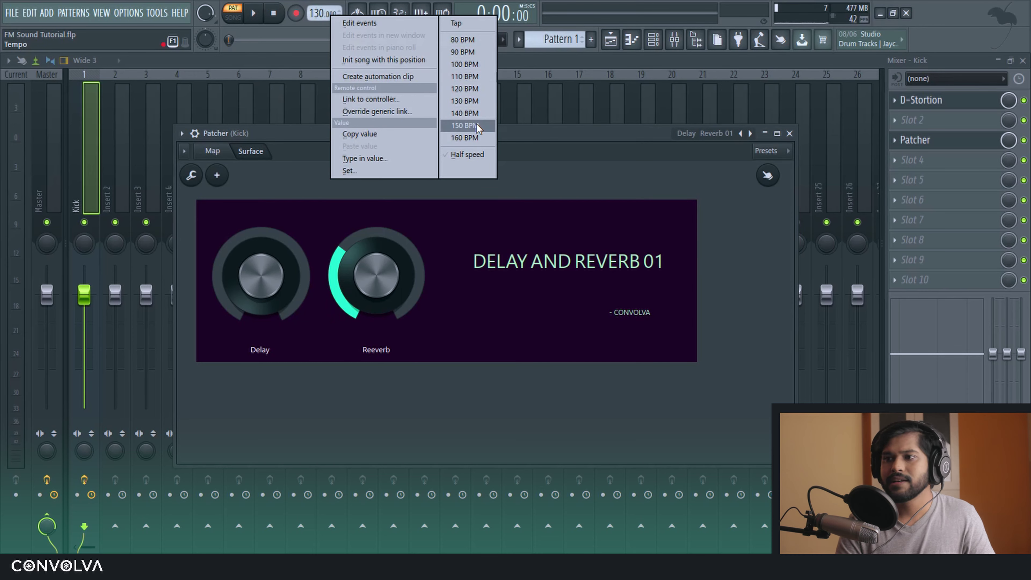
{"action": "left_click", "coordinate": [465, 125]}
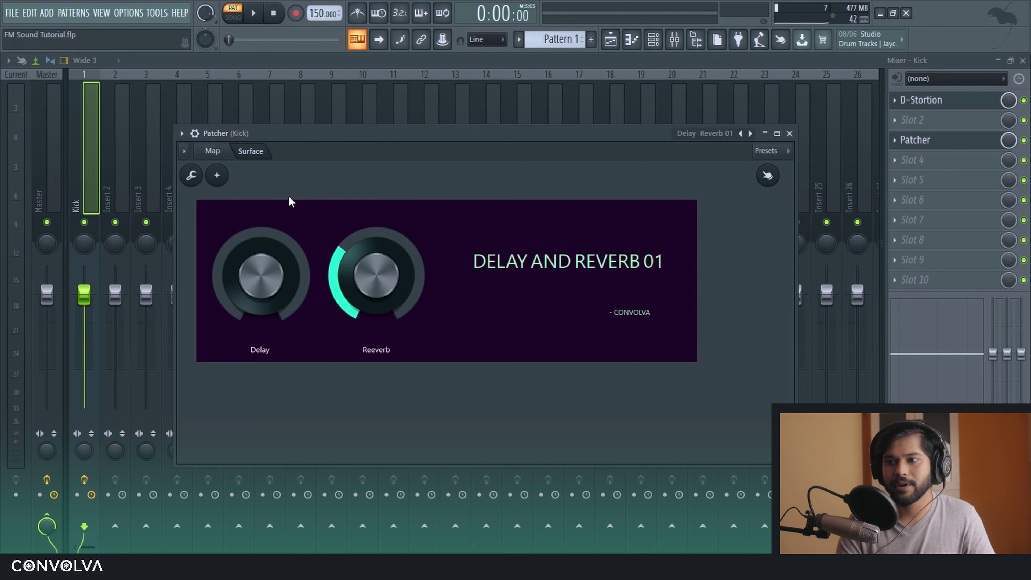
{"action": "left_click_drag", "start_coordinate": [339, 133], "coordinate": [325, 92]}
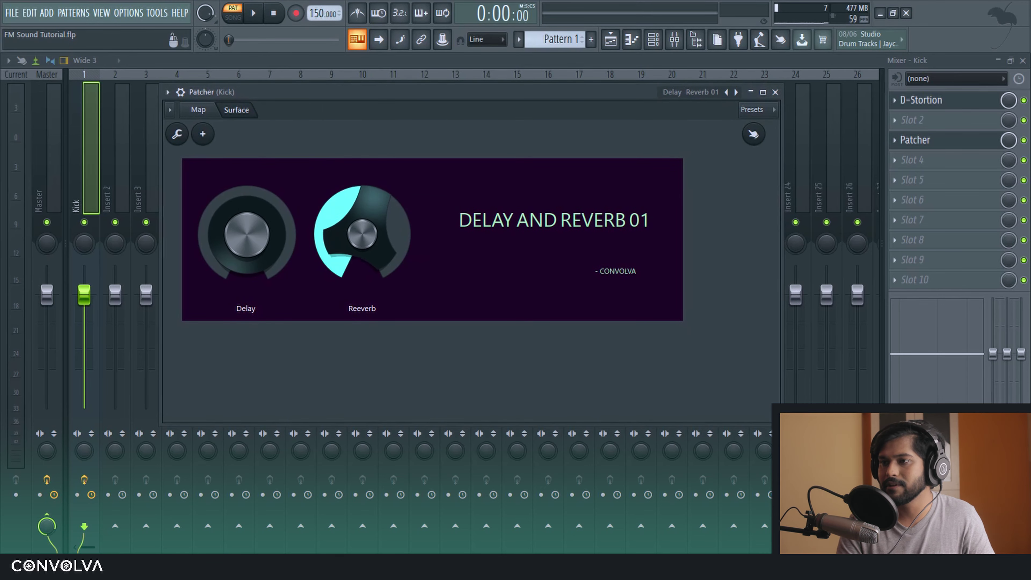
Step: Raise Patcher's Reeverb knob to a little under half while auditioning test notes with the delay off
{"action": "key", "text": "q"}
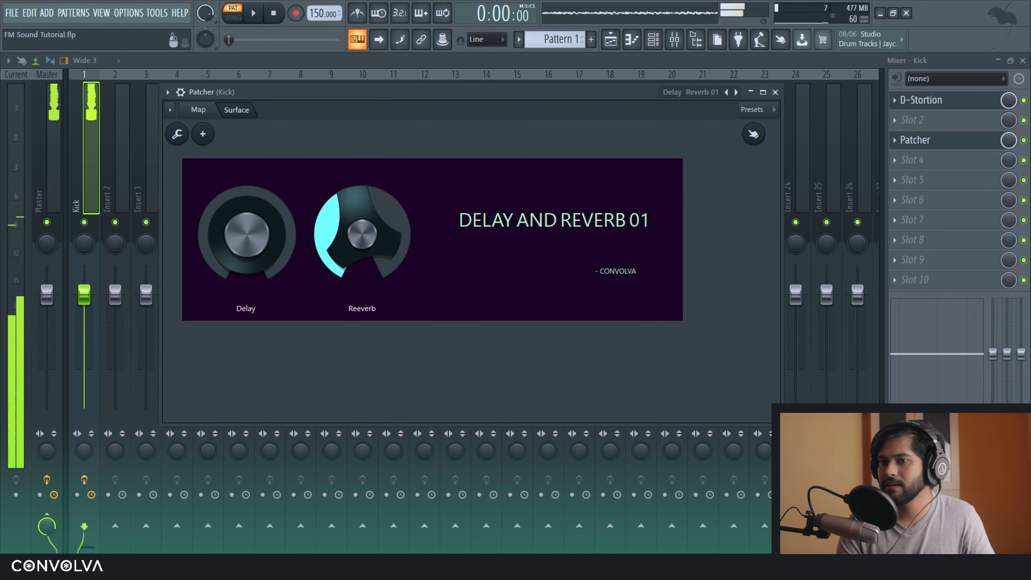
{"action": "key", "text": "q"}
{"action": "key", "text": "z"}
{"action": "key", "text": "q"}
{"action": "key", "text": "t"}
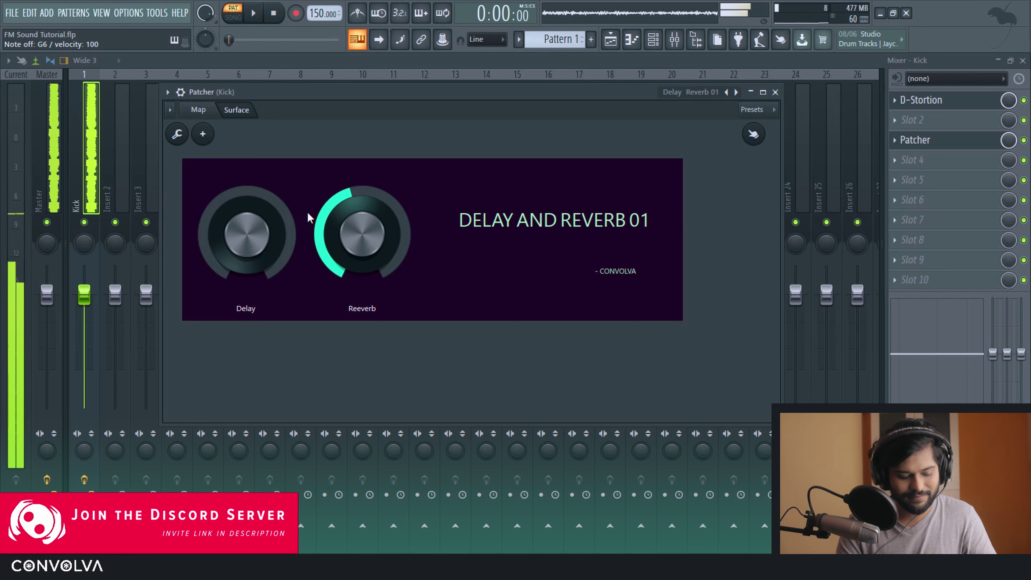
{"action": "key", "text": "q"}
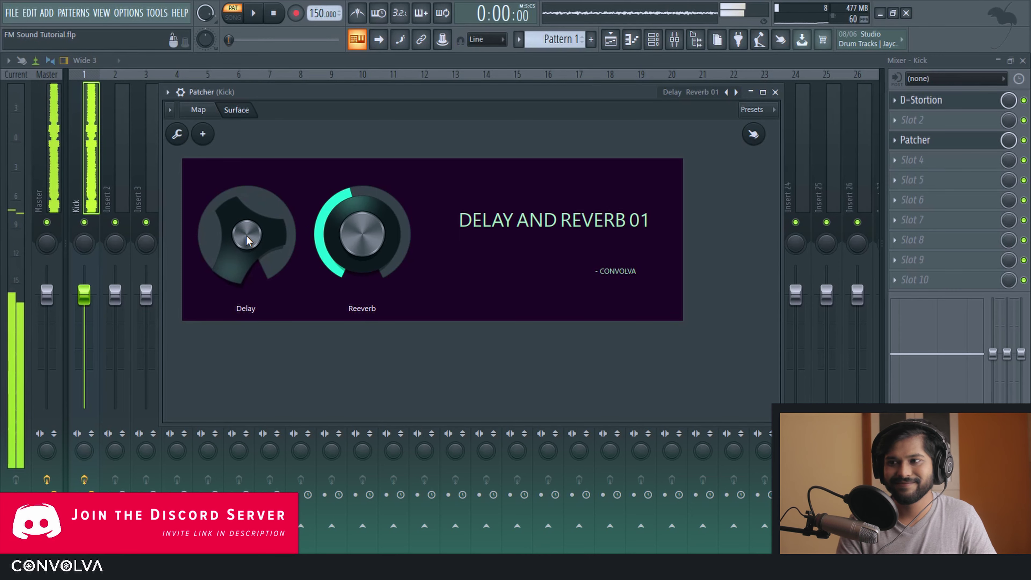
Step: Adjust Patcher's Delay and Reeverb knobs to about one third of their range each
{"action": "left_click_drag", "start_coordinate": [339, 224], "coordinate": [338, 250]}
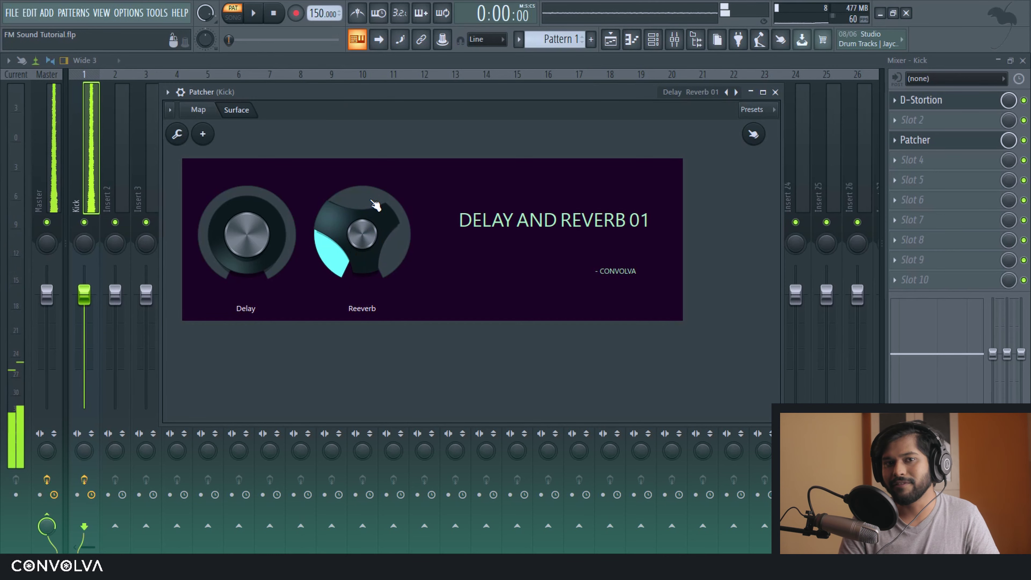
{"action": "left_click_drag", "start_coordinate": [357, 235], "coordinate": [357, 244]}
{"action": "left_click_drag", "start_coordinate": [246, 237], "coordinate": [246, 217]}
{"action": "left_click_drag", "start_coordinate": [357, 240], "coordinate": [358, 224]}
{"action": "left_click_drag", "start_coordinate": [260, 258], "coordinate": [250, 254]}
Step: Audition the delay and reverb settings with a short phrase of high notes around C6 and F6
{"action": "key", "text": "z"}
{"action": "key", "text": "q"}
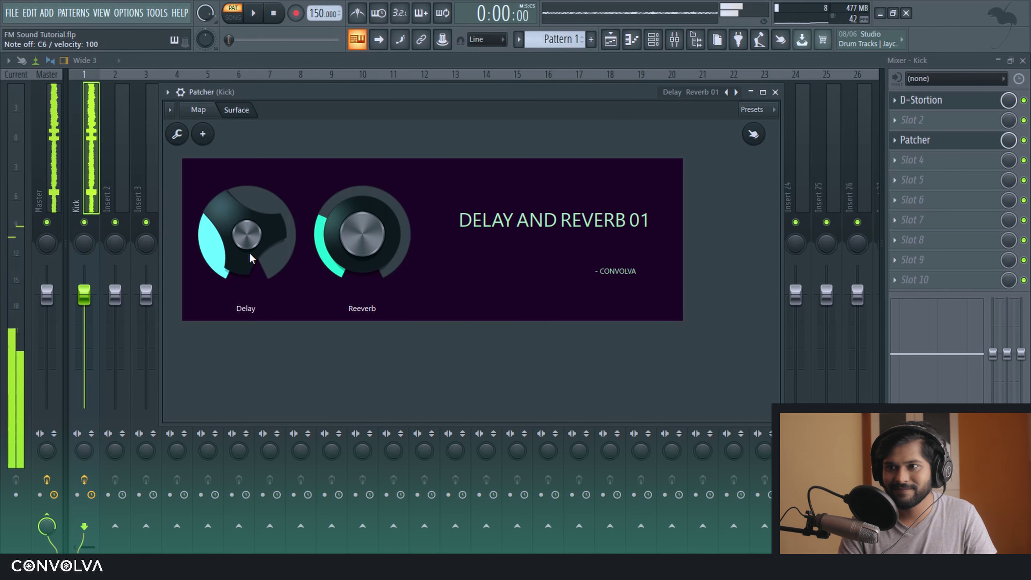
{"action": "key", "text": "q"}
{"action": "key", "text": "q"}
{"action": "key", "text": "q"}
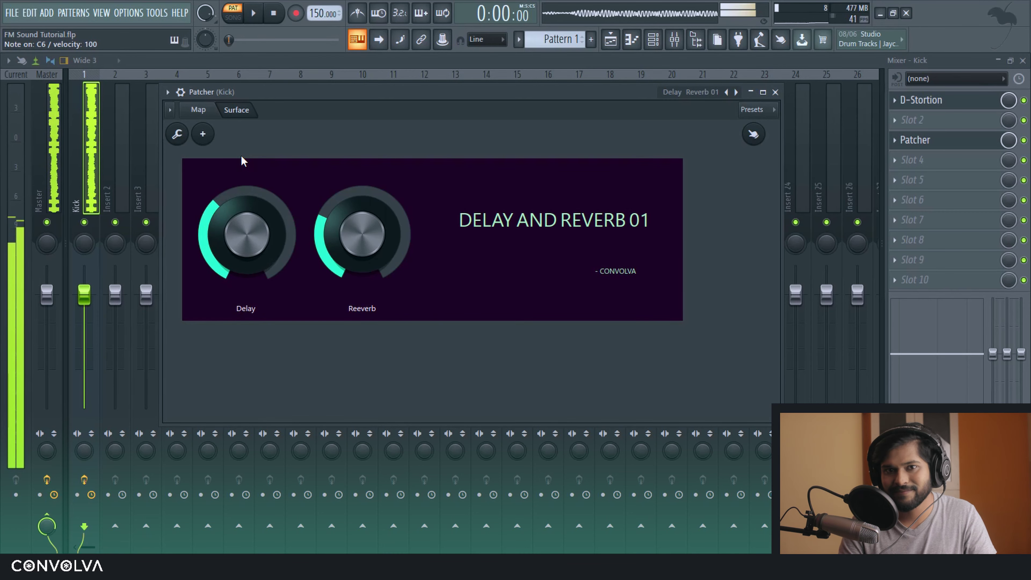
{"action": "key", "text": "q"}
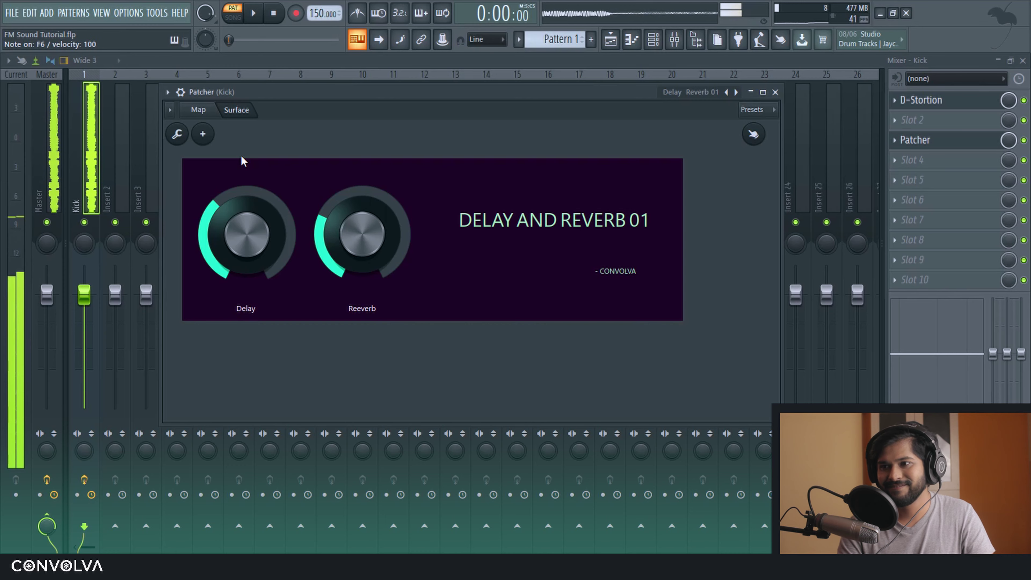
{"action": "key", "text": "3"}
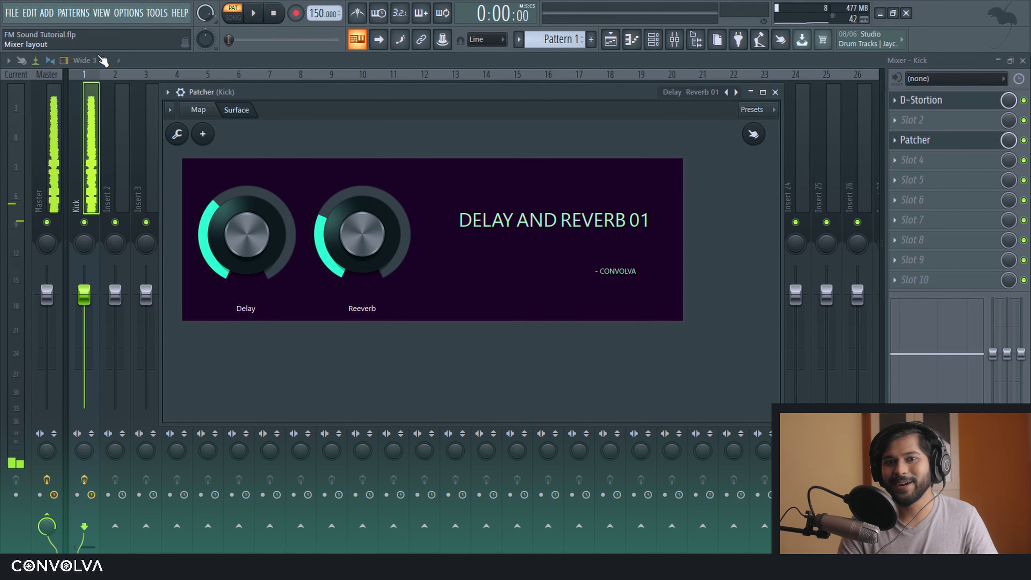
Step: Move Fruity Delay 3 and its Fruity Parametric EQ 2 higher in Patcher's map and close Patcher
{"action": "left_click", "coordinate": [202, 114]}
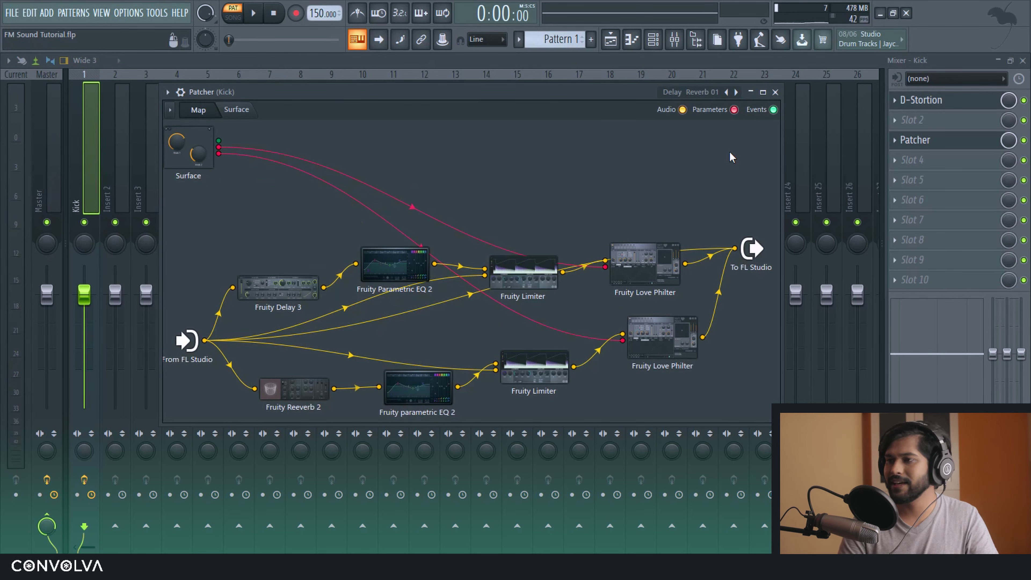
{"action": "left_click_drag", "start_coordinate": [317, 284], "coordinate": [281, 245]}
{"action": "left_click_drag", "start_coordinate": [421, 277], "coordinate": [407, 239]}
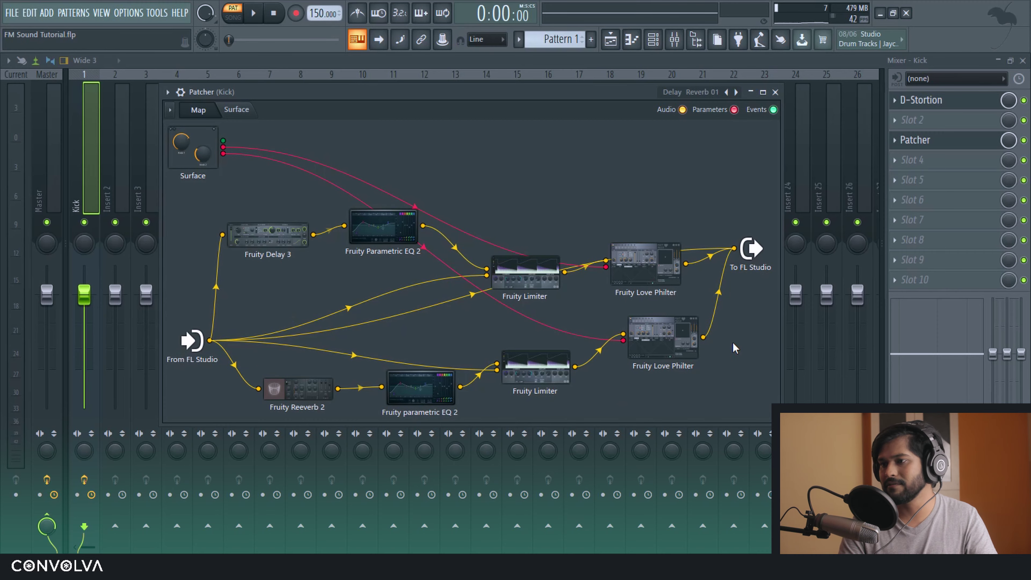
{"action": "left_click", "coordinate": [775, 92]}
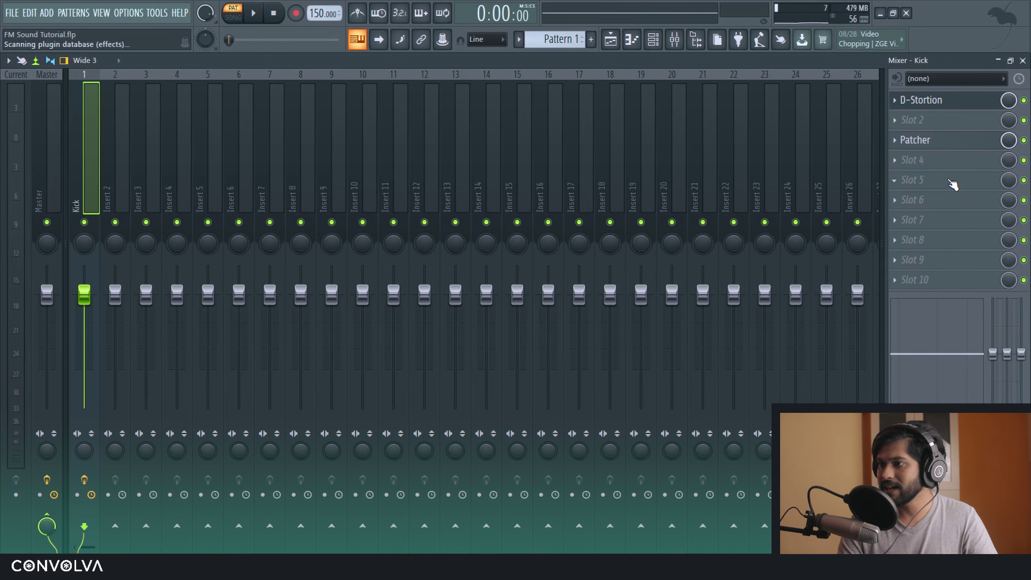
Step: Add Fruity Parametric EQ 2 to slot 5, load the General HP LP Bands preset and raise band 1's high-pass cutoff above 200 Hz
{"action": "key", "text": "F8"}
{"action": "left_click", "coordinate": [326, 250]}
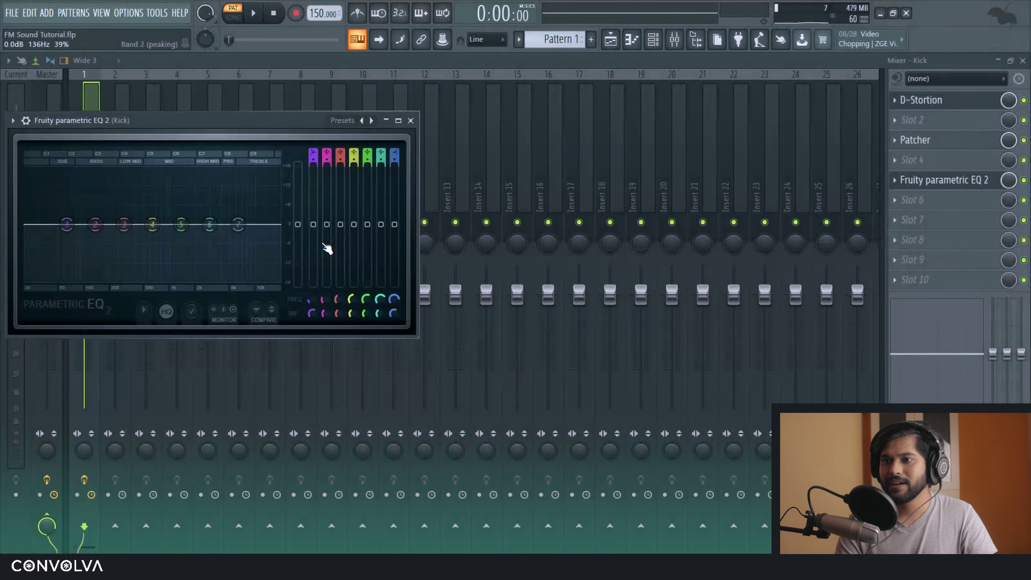
{"action": "left_click", "coordinate": [371, 120]}
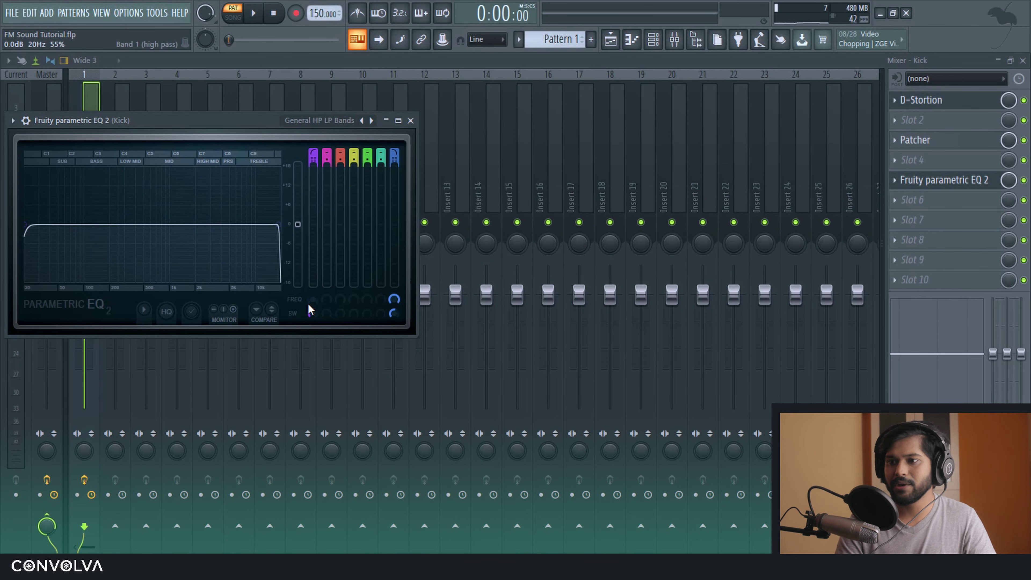
{"action": "mouse_move", "coordinate": [311, 300]}
{"action": "left_mouse_down"}
{"action": "mouse_move", "coordinate": [310, 310]}
{"action": "mouse_move", "coordinate": [310, 293]}
{"action": "left_mouse_up"}
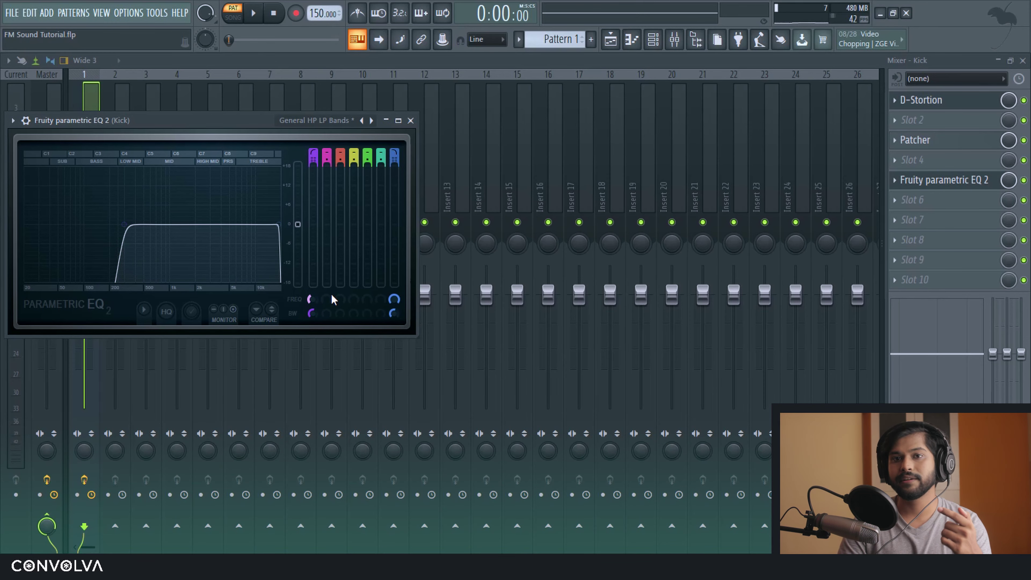
Step: Close the mixer, EQ and D-Stortion windows and move the Kick sampler window closer to the channel rack
{"action": "left_click", "coordinate": [1023, 61]}
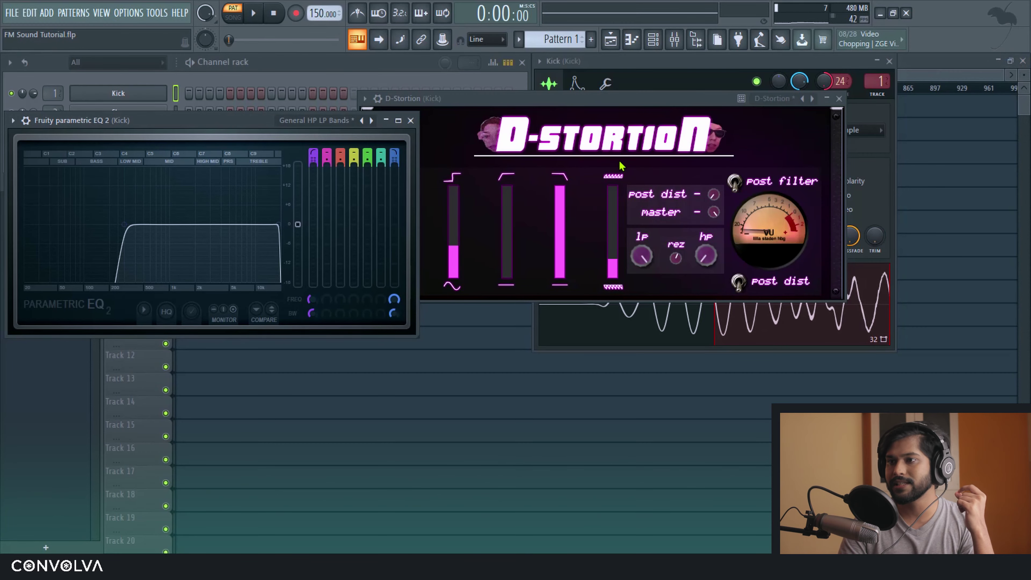
{"action": "left_click", "coordinate": [410, 121]}
{"action": "left_click", "coordinate": [839, 98]}
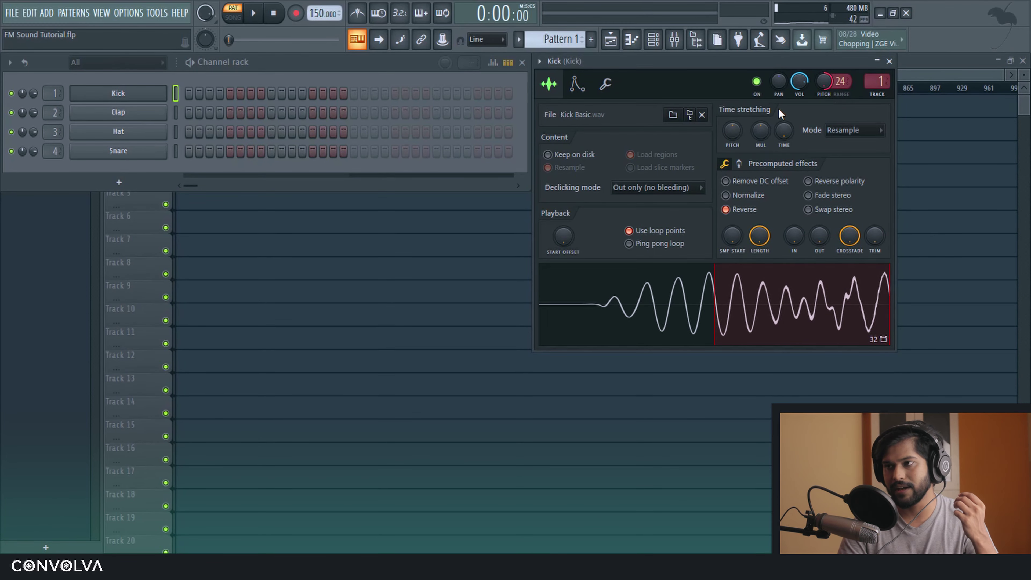
{"action": "left_click_drag", "start_coordinate": [701, 67], "coordinate": [678, 93]}
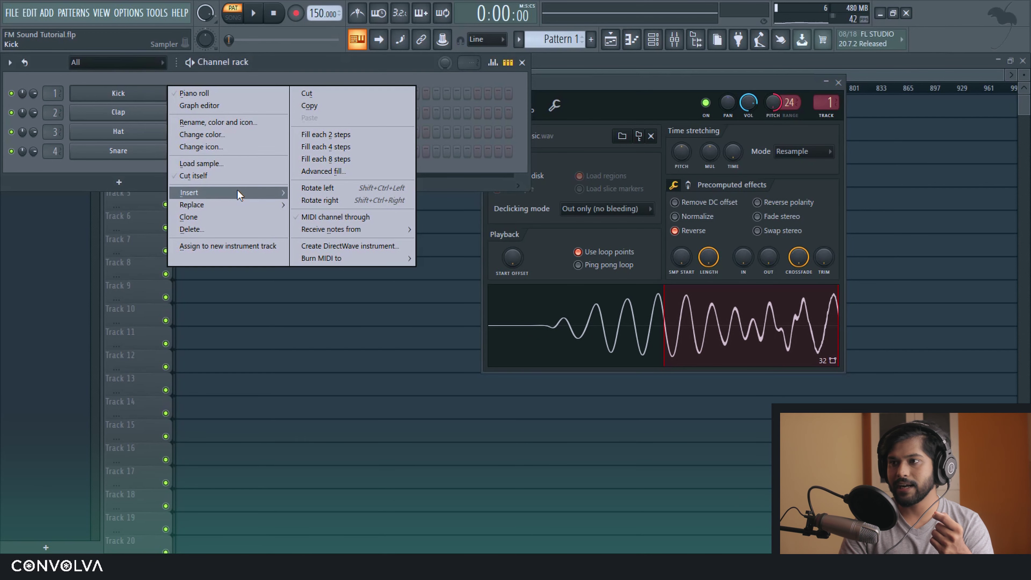
Step: Insert a Harmor channel above Kick in the channel rack and load its Default preset
{"action": "mouse_move", "coordinate": [236, 191]}
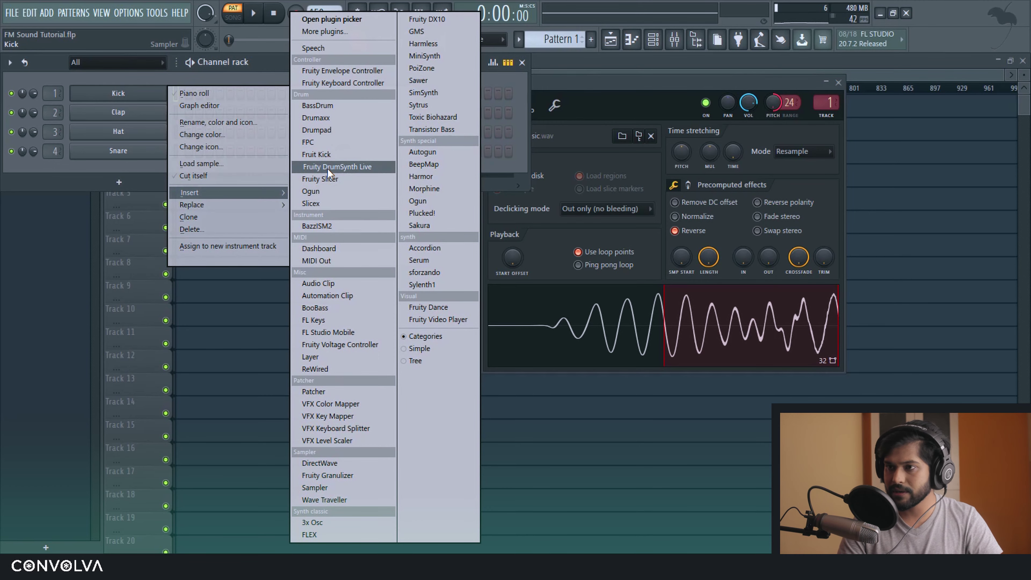
{"action": "type", "text": "harmor"}
{"action": "key", "text": "Return"}
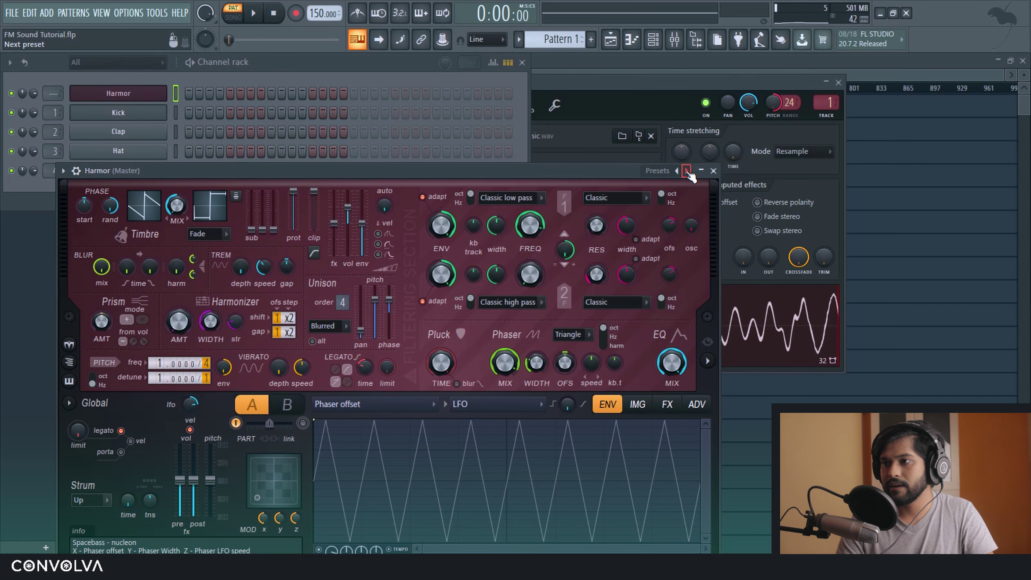
{"action": "right_click", "coordinate": [686, 170]}
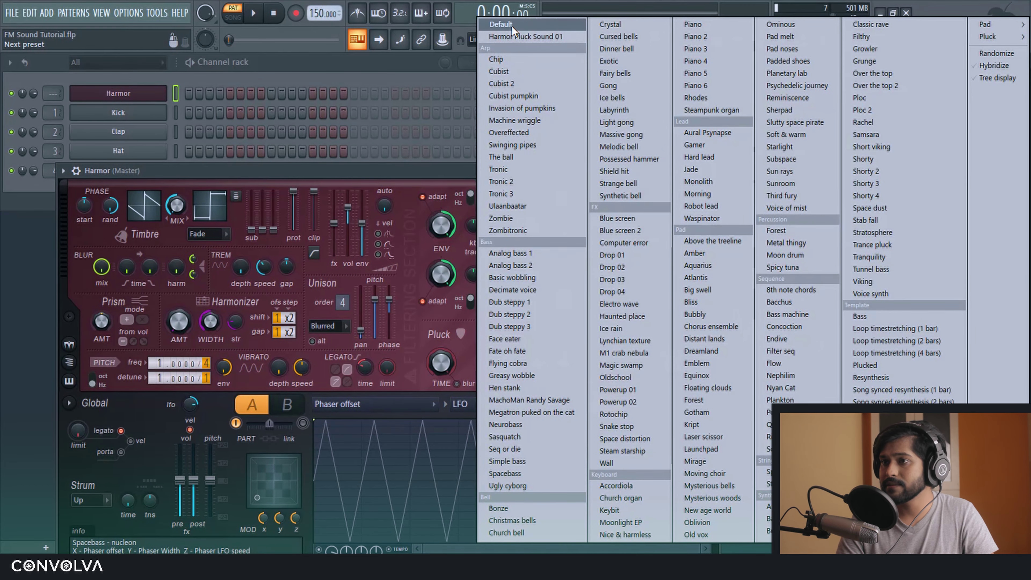
{"action": "left_click", "coordinate": [500, 25]}
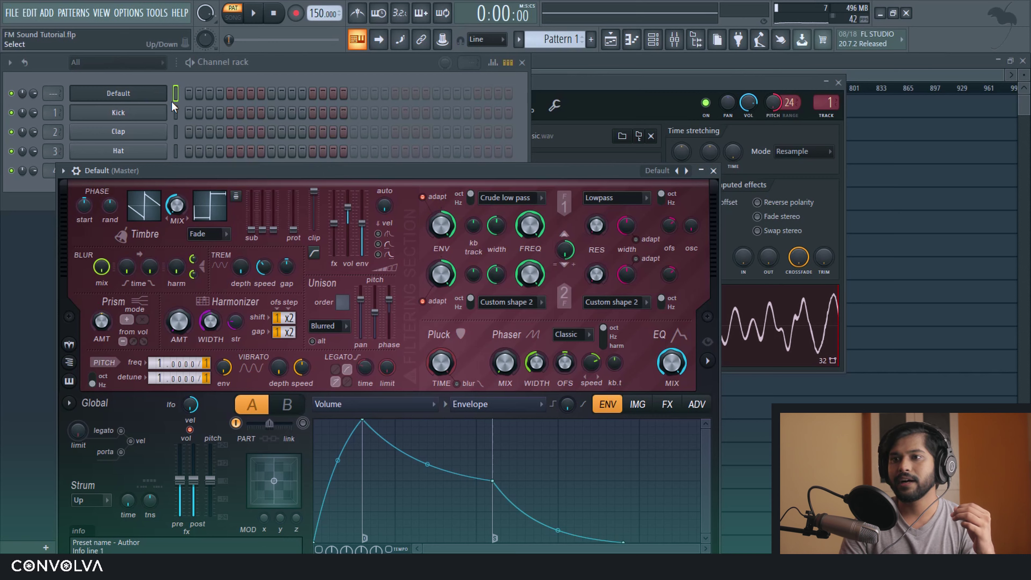
Step: Switch the channel rack selection to Kick and back to the Harmor channel
{"action": "left_click", "coordinate": [176, 115]}
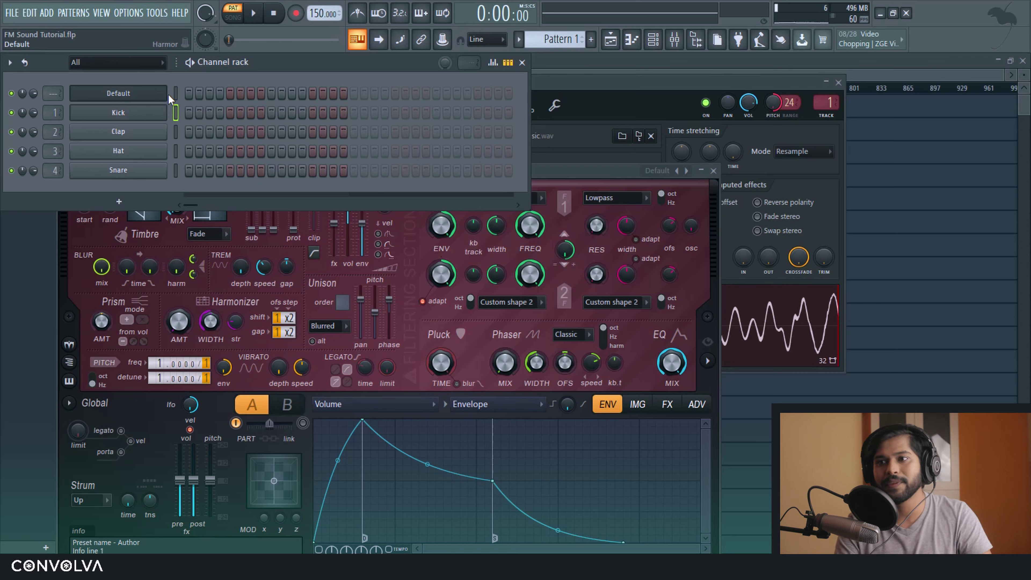
{"action": "right_click", "coordinate": [152, 94]}
{"action": "left_click", "coordinate": [183, 92]}
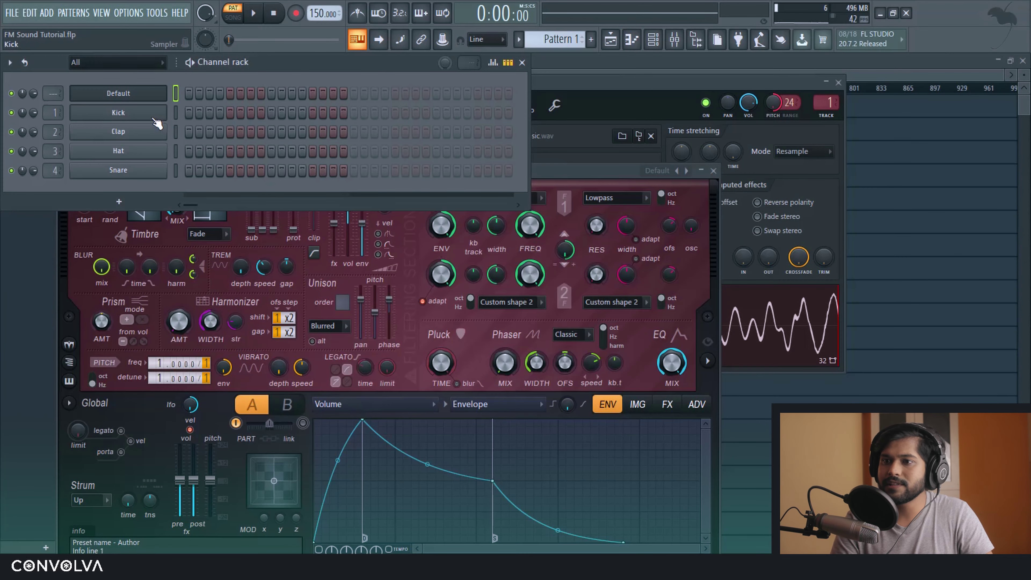
Step: Select the Kick channel, open the mixer and insert Edison in the Master track's slot 1
{"action": "left_click", "coordinate": [156, 115]}
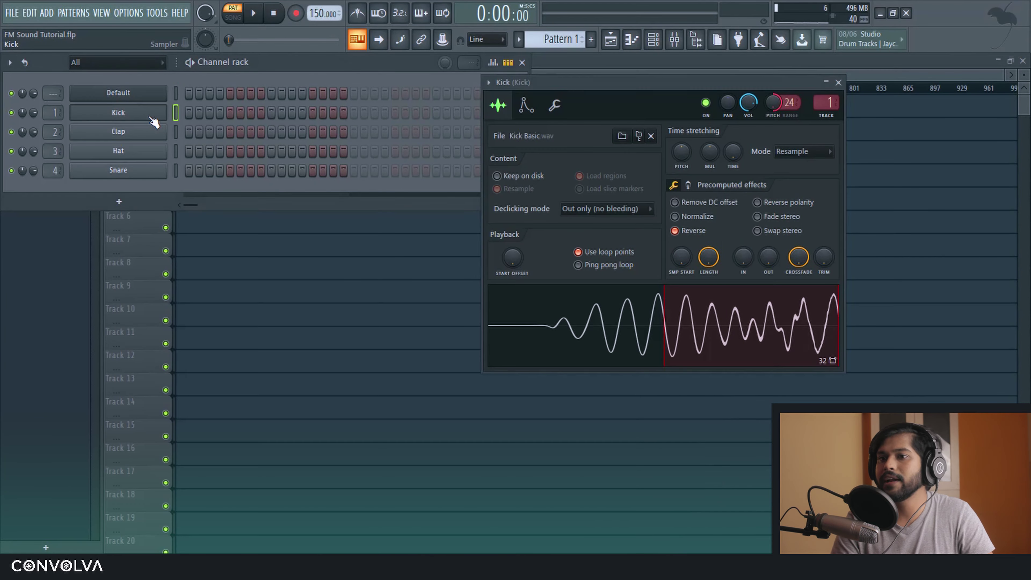
{"action": "left_click", "coordinate": [675, 39]}
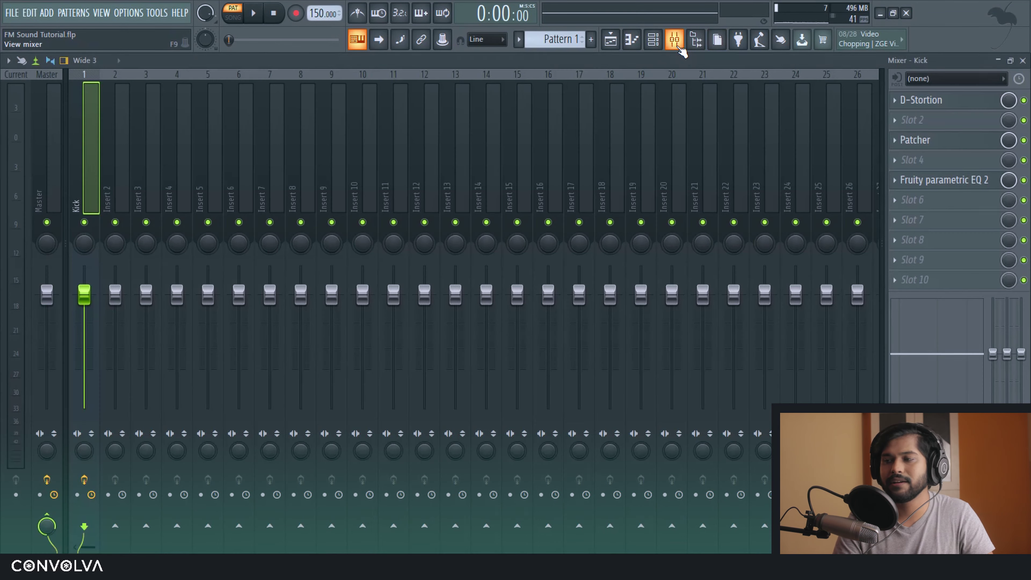
{"action": "left_click", "coordinate": [48, 157]}
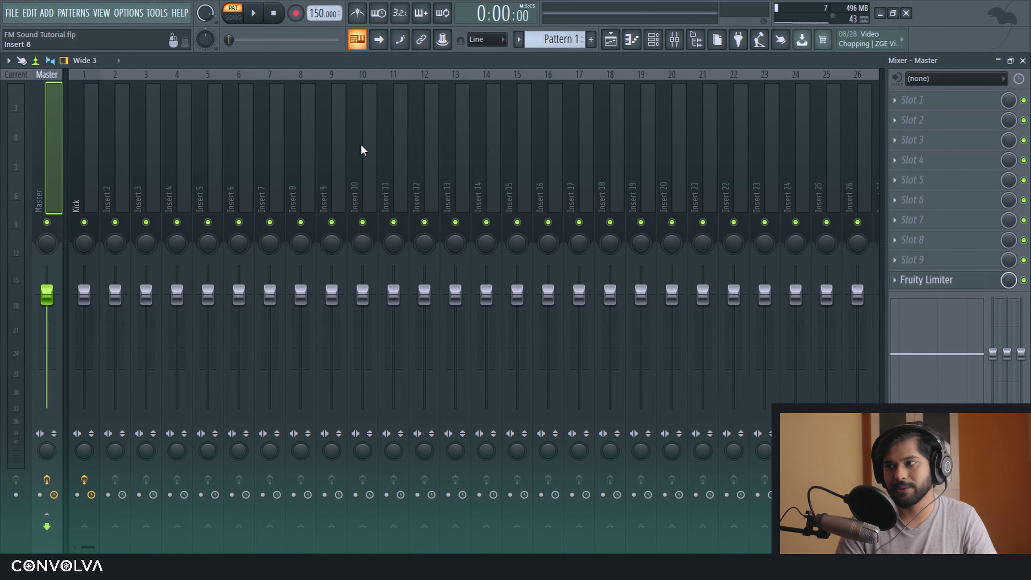
{"action": "left_click", "coordinate": [935, 100]}
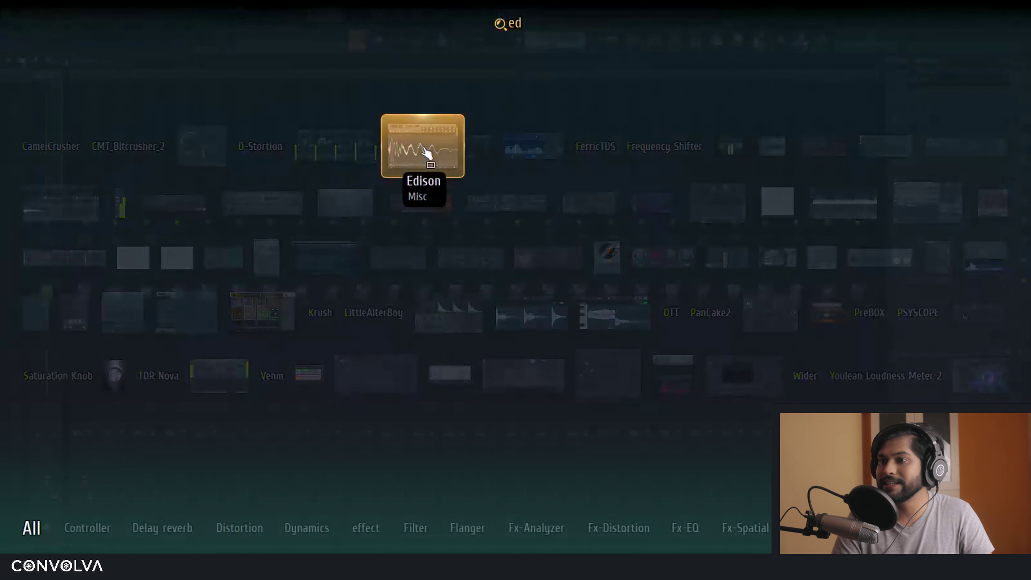
{"action": "left_click", "coordinate": [421, 146]}
Step: Set Edison's record mode to Now and record the Kick sound played on the typing keyboard, stopping the recording when done
{"action": "left_click", "coordinate": [163, 74]}
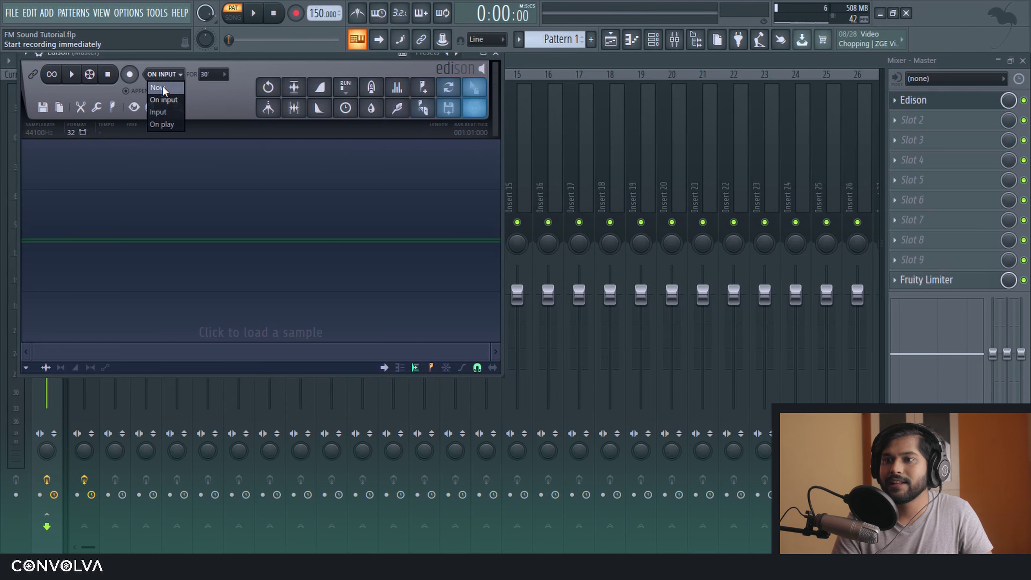
{"action": "left_click", "coordinate": [163, 86]}
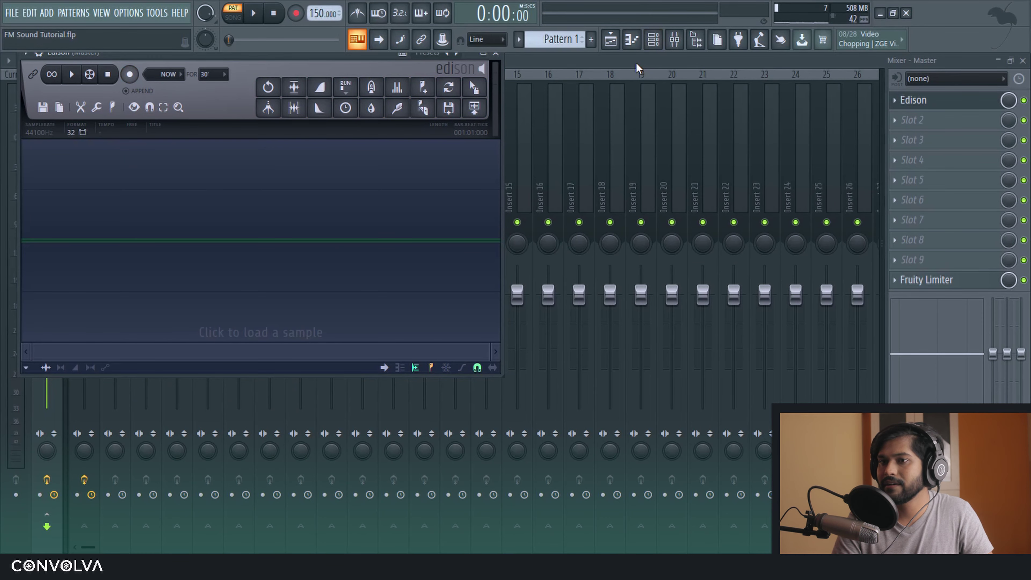
{"action": "left_click", "coordinate": [130, 74]}
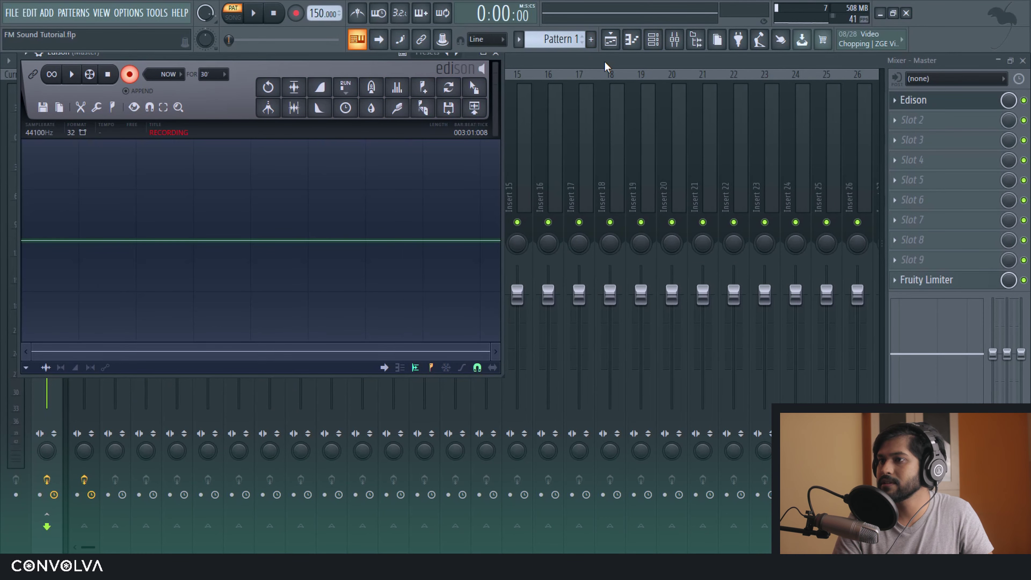
{"action": "left_click", "coordinate": [613, 57]}
{"action": "key", "text": "q"}
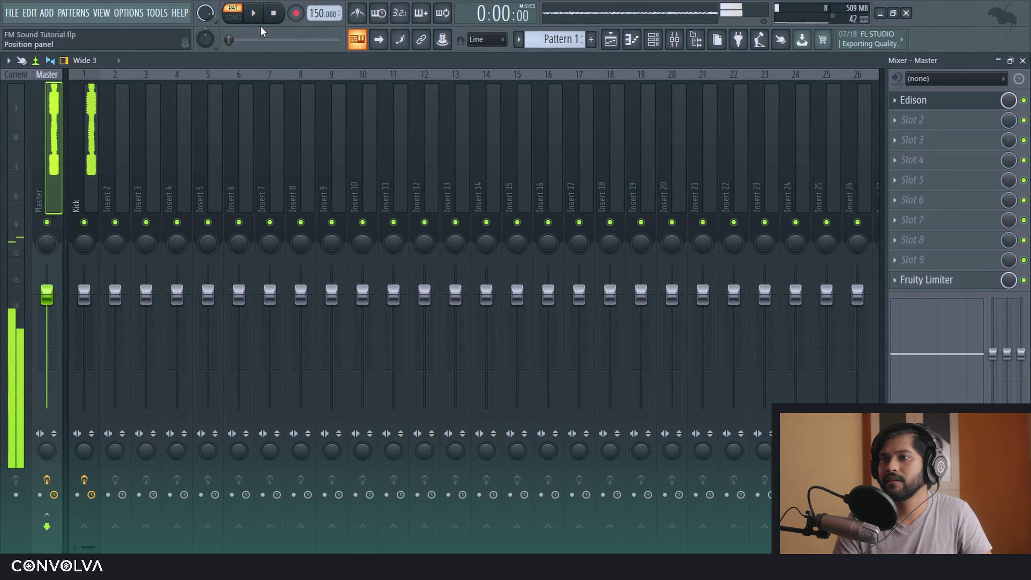
{"action": "left_click", "coordinate": [272, 14]}
{"action": "left_click", "coordinate": [914, 100]}
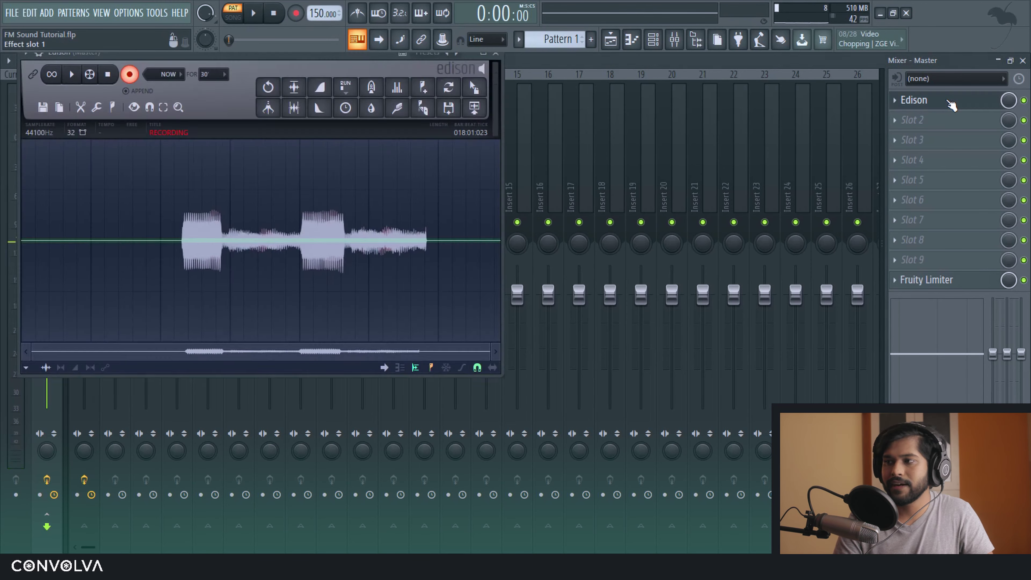
{"action": "left_click", "coordinate": [114, 74]}
Step: Run Detect pitch regions on the recording in Edison and examine the marked notes
{"action": "right_click", "coordinate": [163, 218]}
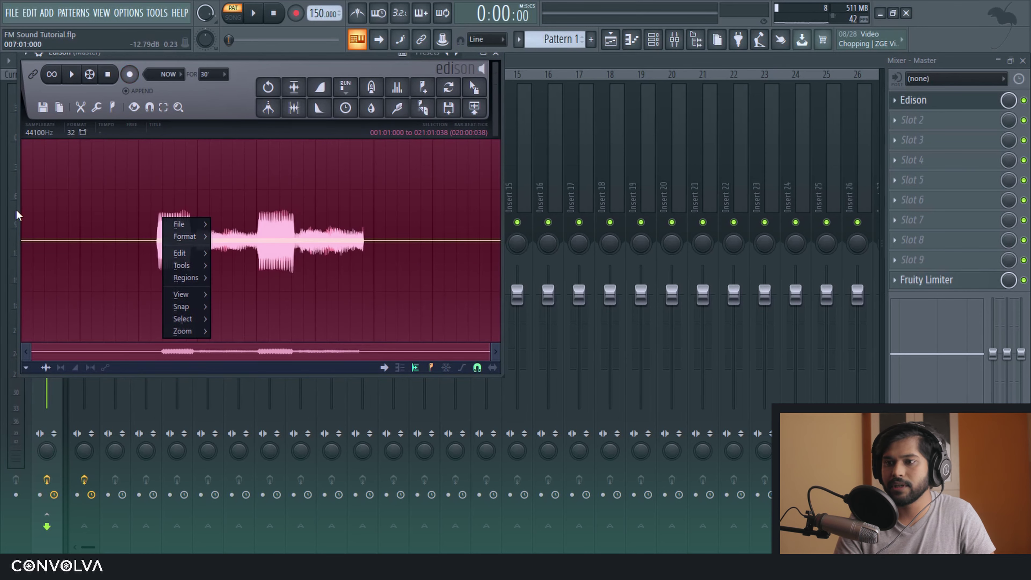
{"action": "mouse_move", "coordinate": [182, 281]}
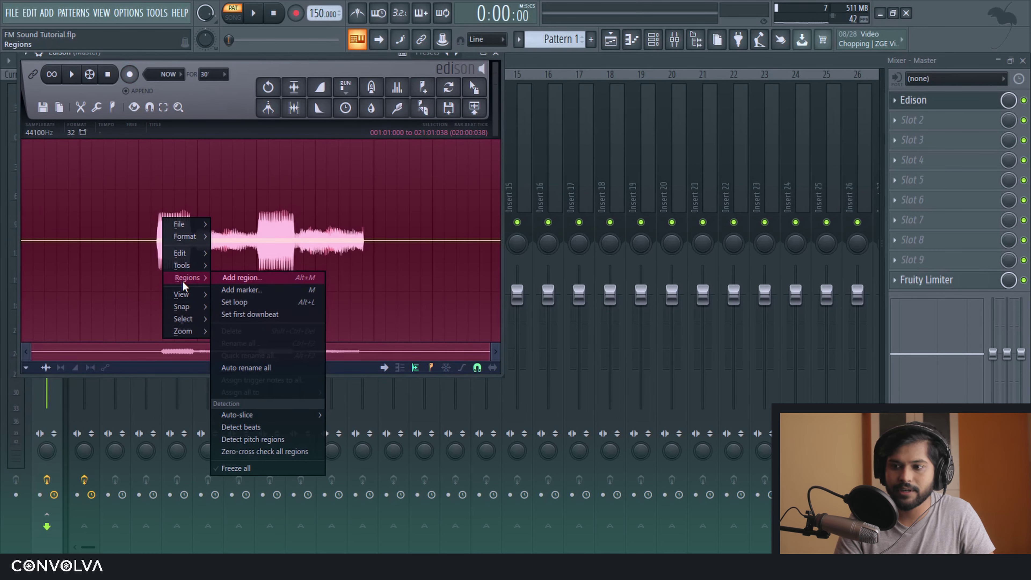
{"action": "left_click", "coordinate": [253, 439]}
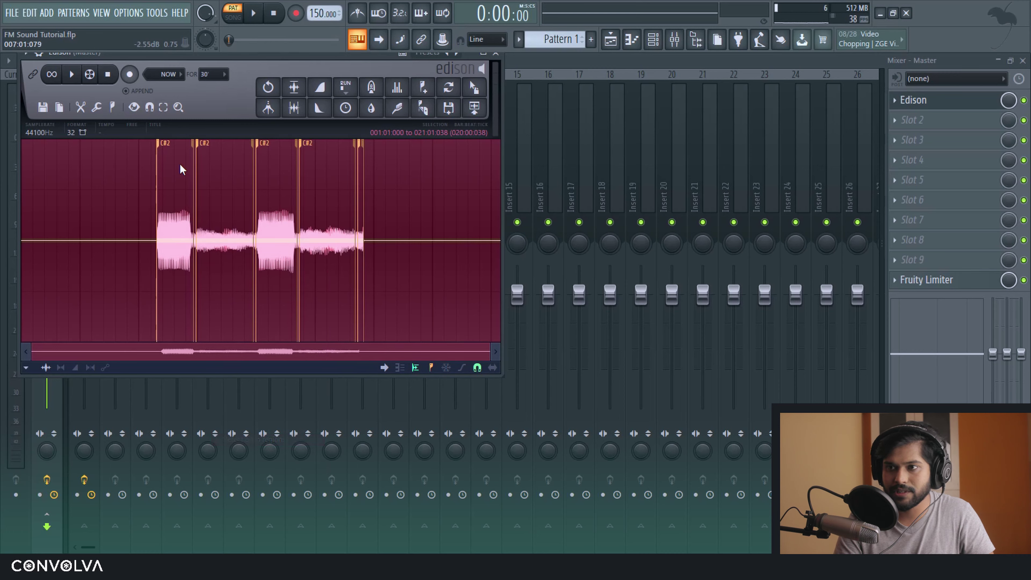
{"action": "scroll", "coordinate": [176, 164], "scroll_direction": "up", "scroll_amount": 2}
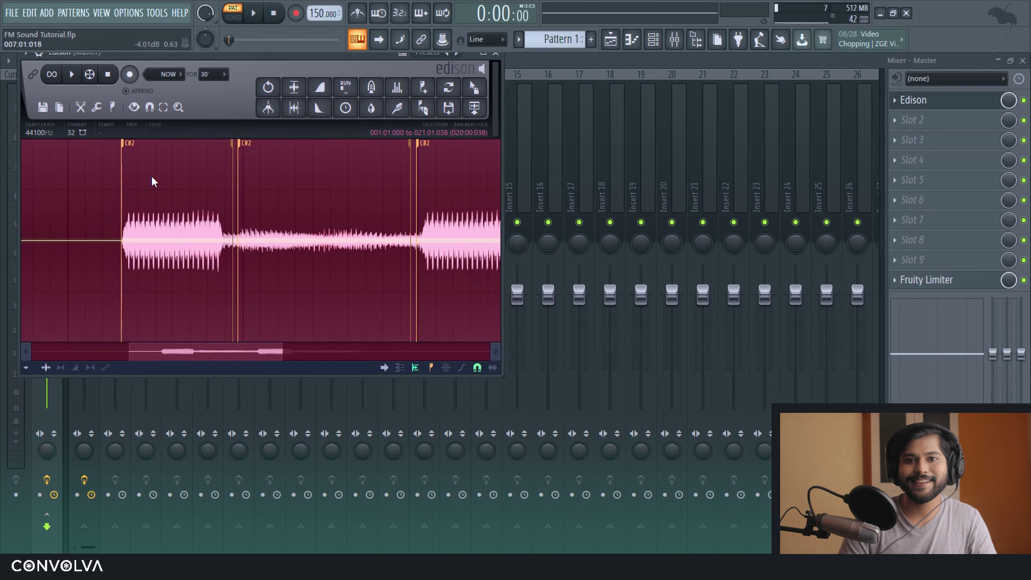
{"action": "scroll", "coordinate": [151, 177], "scroll_direction": "down", "scroll_amount": 2}
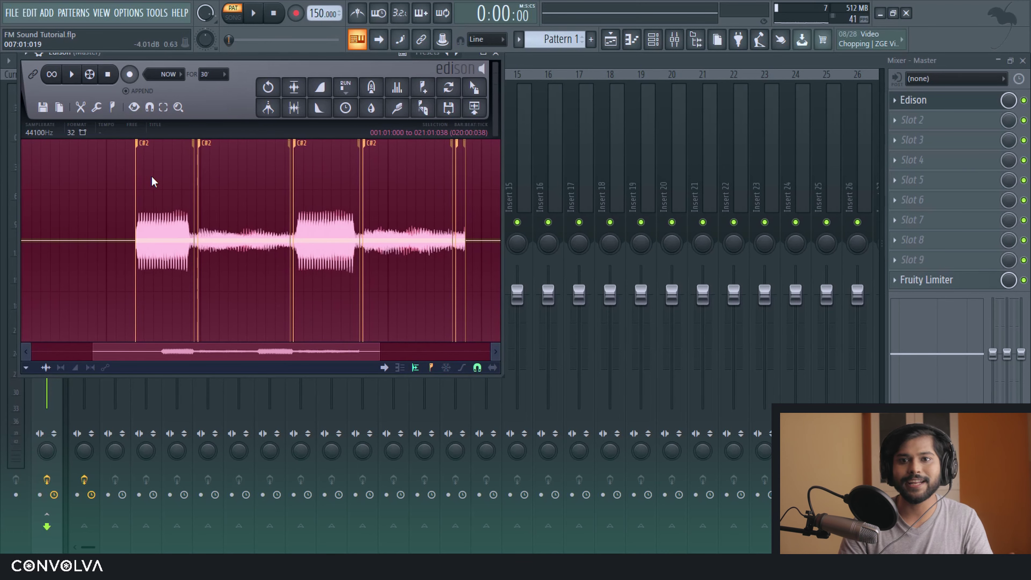
Step: Set the Kick channel's pitch range to 23 with a channel pitch of +2300 cents, and audition it
{"action": "scroll", "coordinate": [152, 177], "scroll_direction": "down", "scroll_amount": 2}
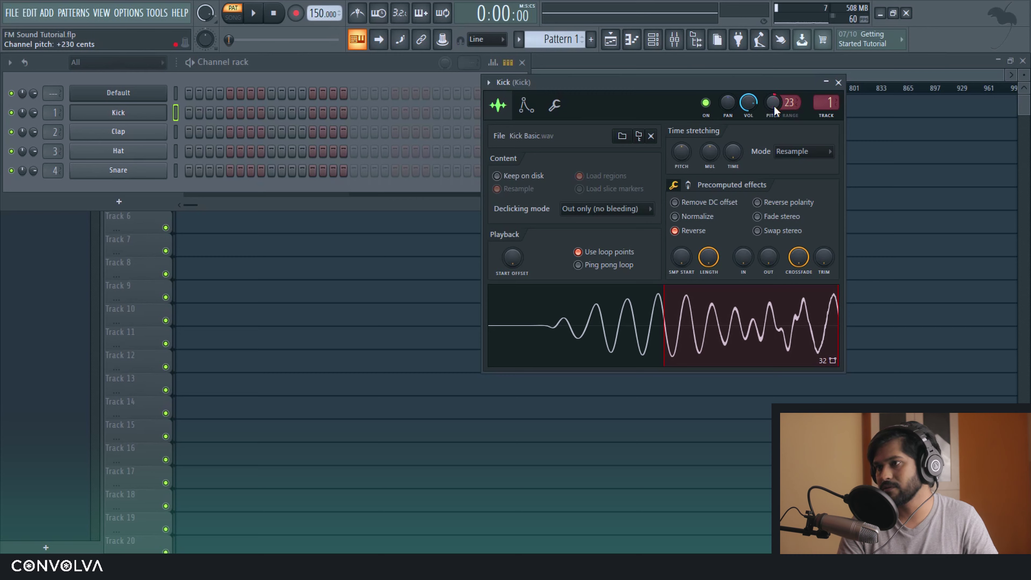
{"action": "key", "text": "z"}
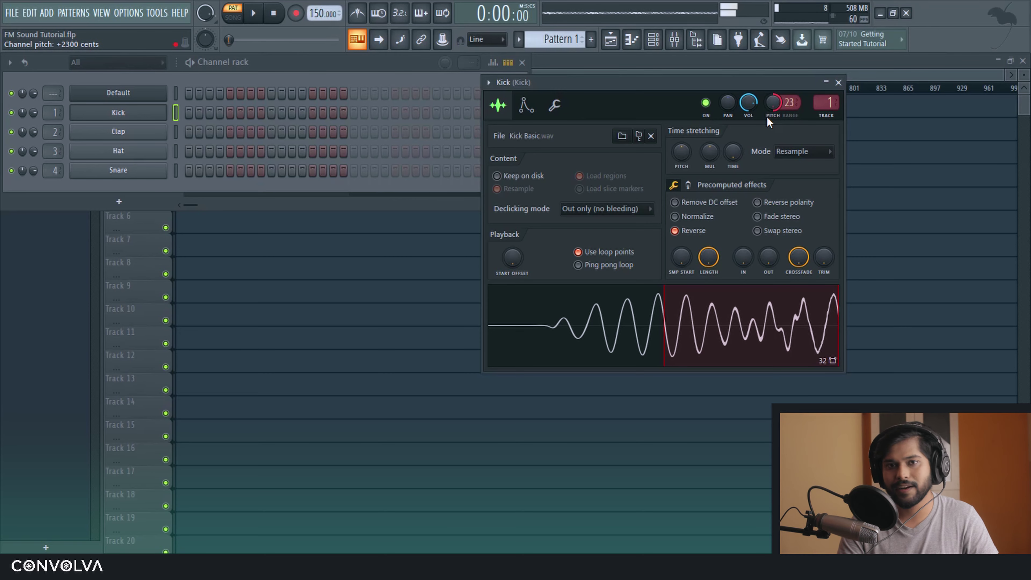
{"action": "key", "text": "z"}
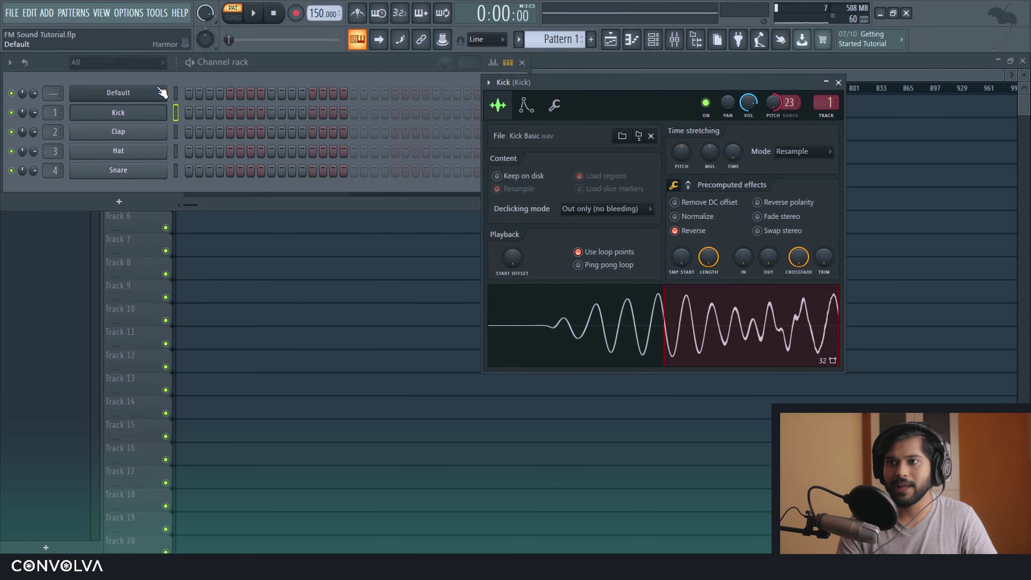
Step: Place a one-beat C4 note at the start of the Harmor channel's piano roll and play the pattern
{"action": "right_click", "coordinate": [145, 92]}
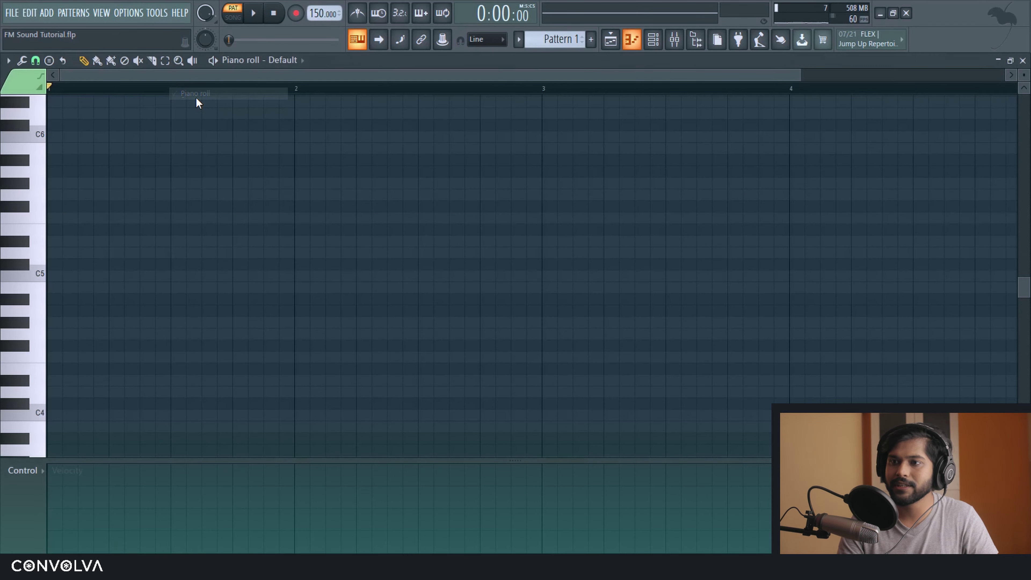
{"action": "left_click", "coordinate": [196, 97]}
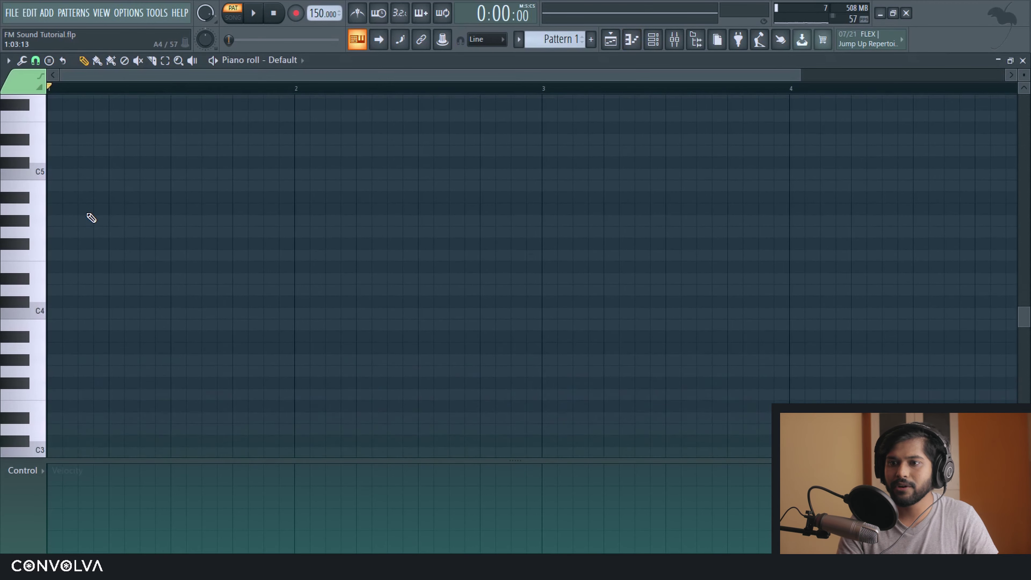
{"action": "left_click", "coordinate": [52, 311]}
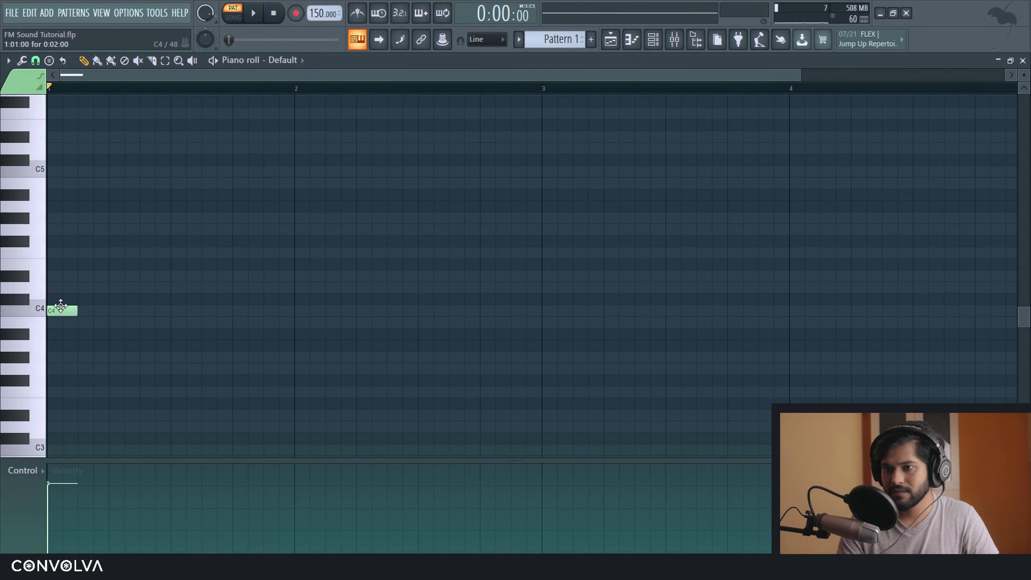
{"action": "left_click_drag", "start_coordinate": [60, 309], "coordinate": [61, 181]}
{"action": "right_click", "coordinate": [62, 181]}
{"action": "left_click", "coordinate": [59, 311]}
{"action": "left_click_drag", "start_coordinate": [75, 310], "coordinate": [106, 324]}
{"action": "left_click", "coordinate": [255, 15]}
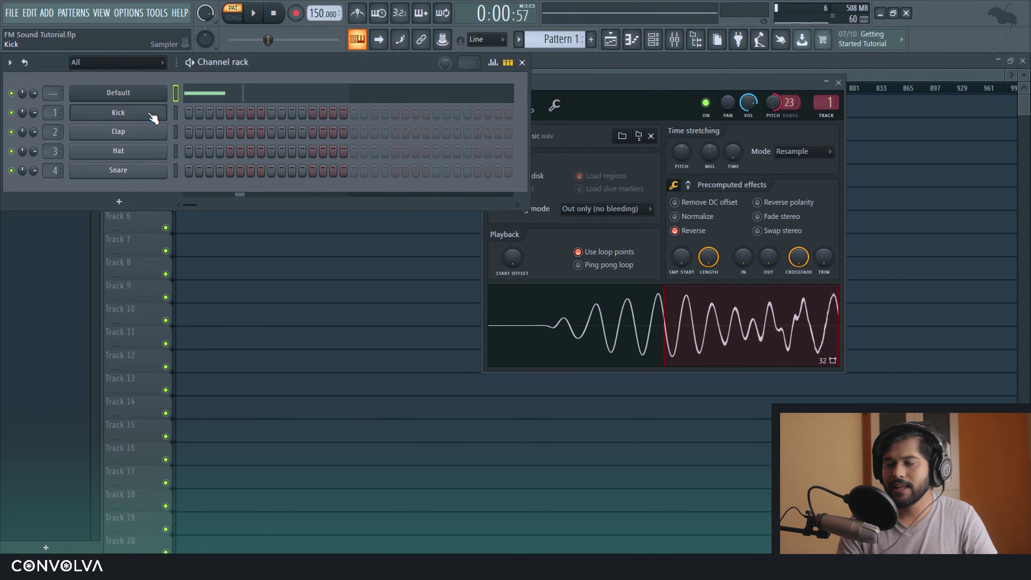
Step: Place a one-beat C5 note at the start of the Kick channel's piano roll and play both channels together
{"action": "right_click", "coordinate": [165, 113]}
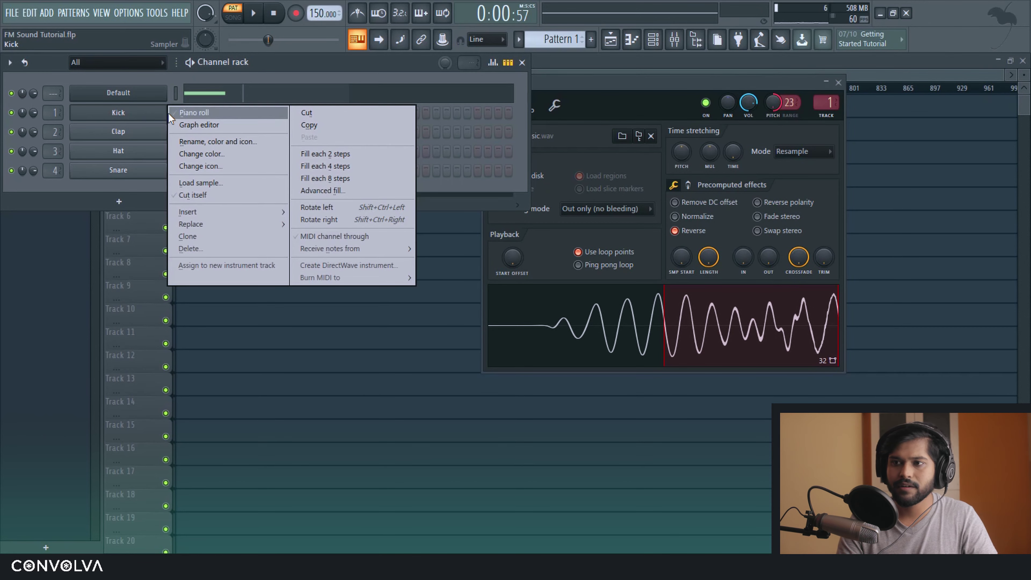
{"action": "left_click", "coordinate": [206, 112]}
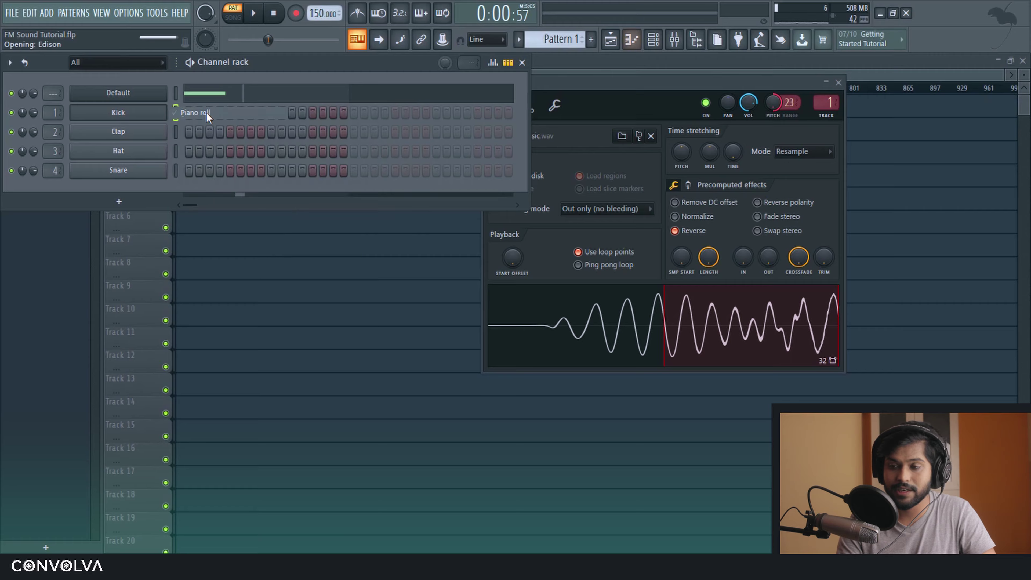
{"action": "left_click", "coordinate": [57, 173]}
{"action": "left_click_drag", "start_coordinate": [57, 172], "coordinate": [44, 173]}
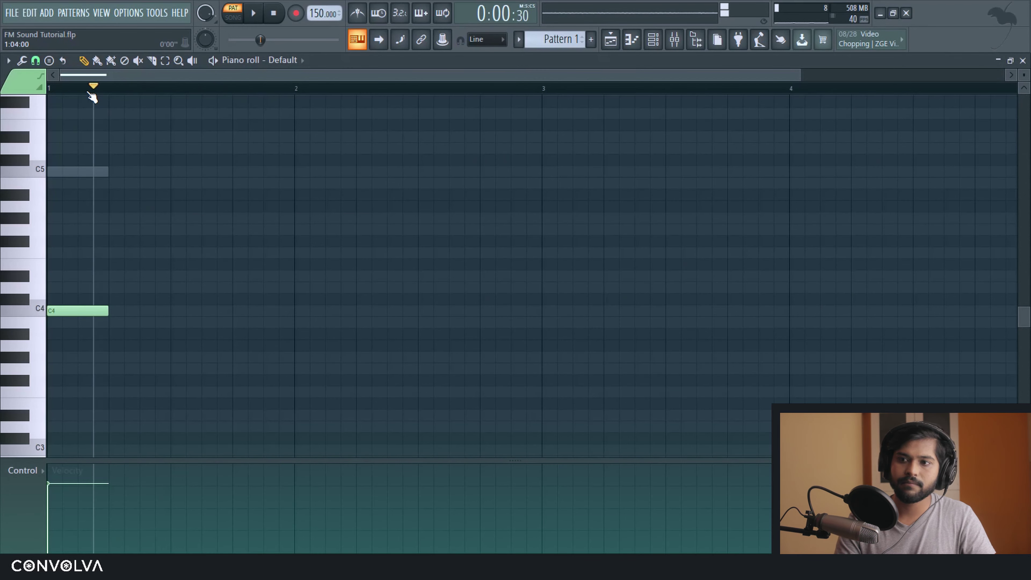
{"action": "double_click", "coordinate": [99, 172]}
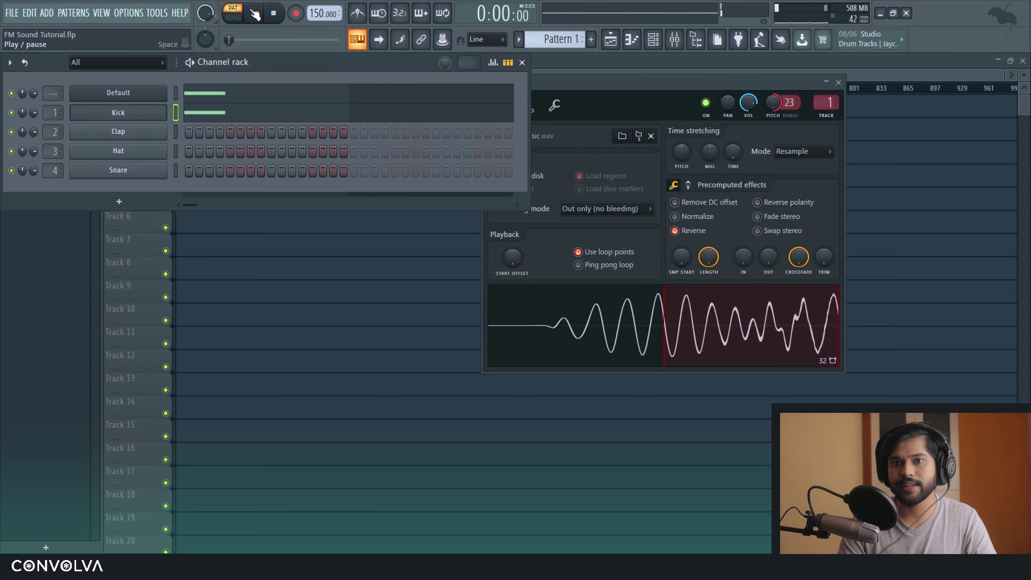
{"action": "left_click", "coordinate": [278, 12]}
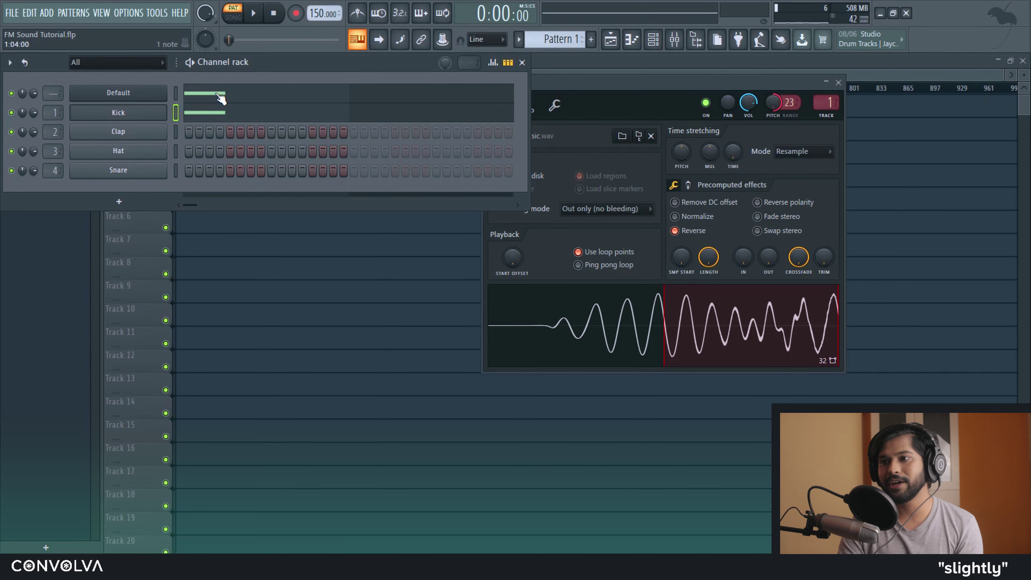
Step: Move the Kick sampler window clear of the channel rack, show its miscellaneous functions, and briefly check the mixer
{"action": "left_click", "coordinate": [597, 128]}
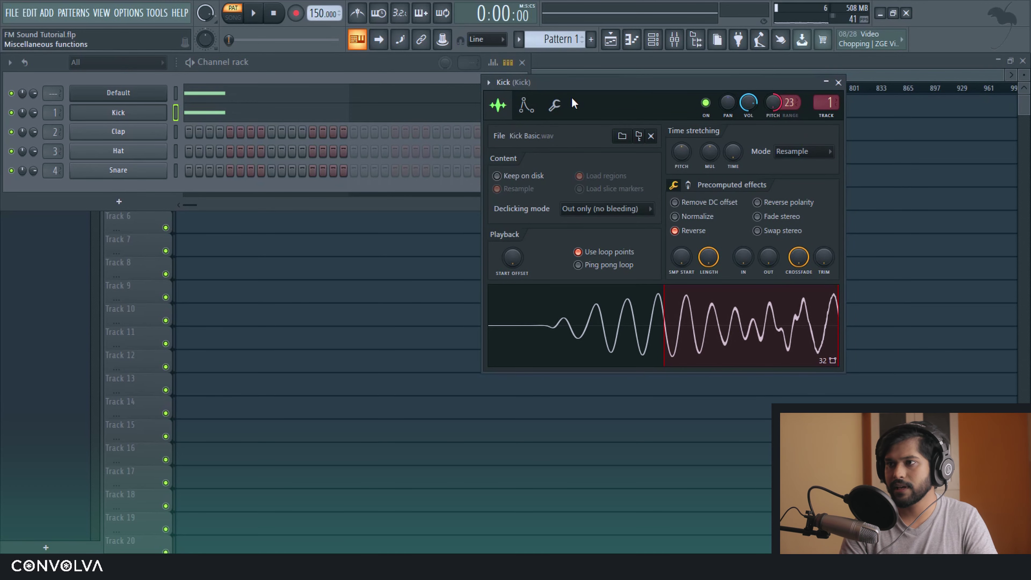
{"action": "left_click_drag", "start_coordinate": [570, 107], "coordinate": [645, 94]}
{"action": "left_click", "coordinate": [629, 94]}
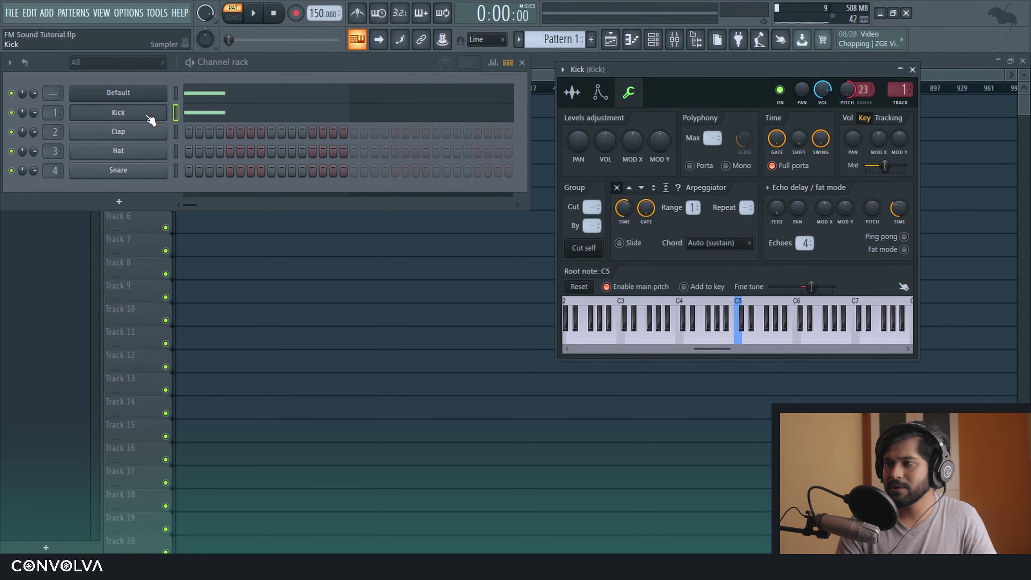
{"action": "left_click", "coordinate": [674, 39]}
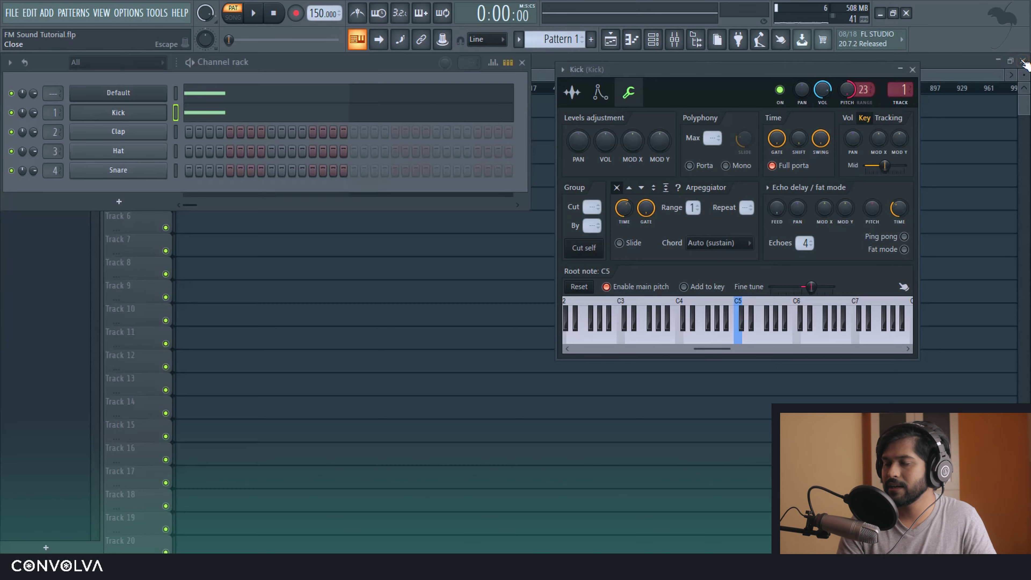
{"action": "left_click", "coordinate": [1023, 60]}
Step: Lower the Harmor channel's volume to about -14.3 dB while comparing it with Kick in playback
{"action": "key", "text": "space"}
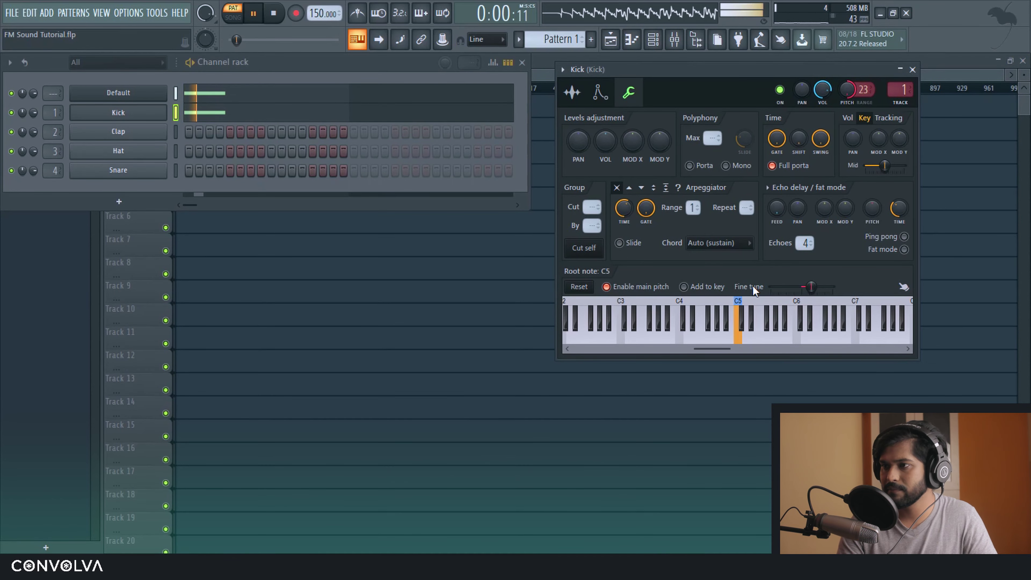
{"action": "key", "text": "space"}
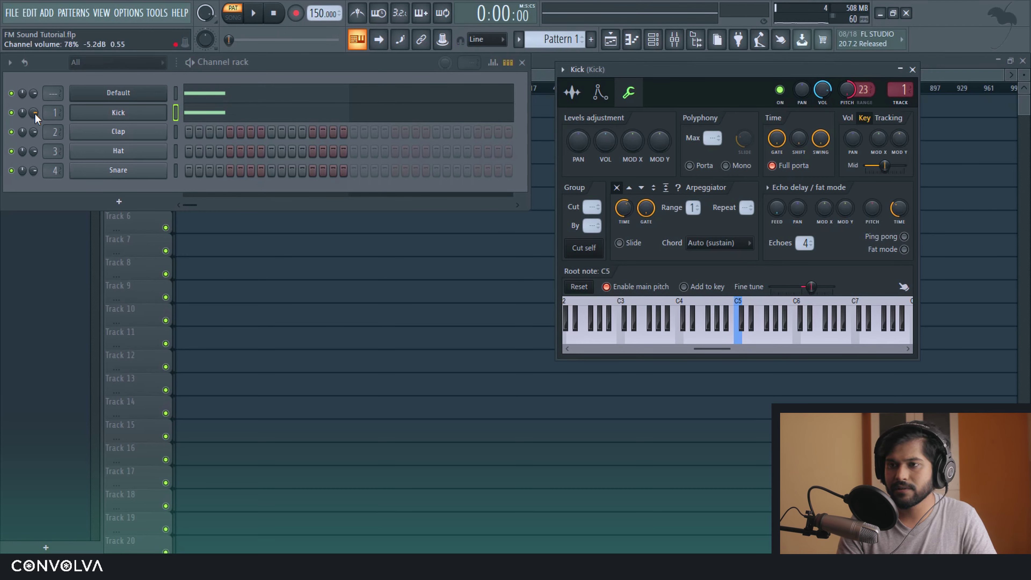
{"action": "left_click_drag", "start_coordinate": [29, 96], "coordinate": [29, 112]}
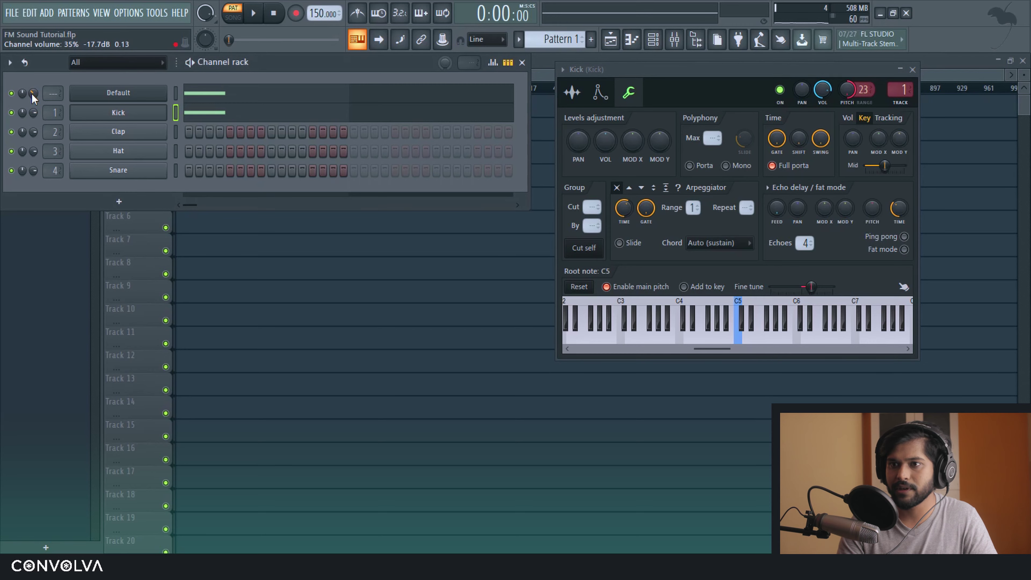
{"action": "key", "text": "space"}
{"action": "scroll", "coordinate": [34, 94], "scroll_direction": "up", "scroll_amount": 2}
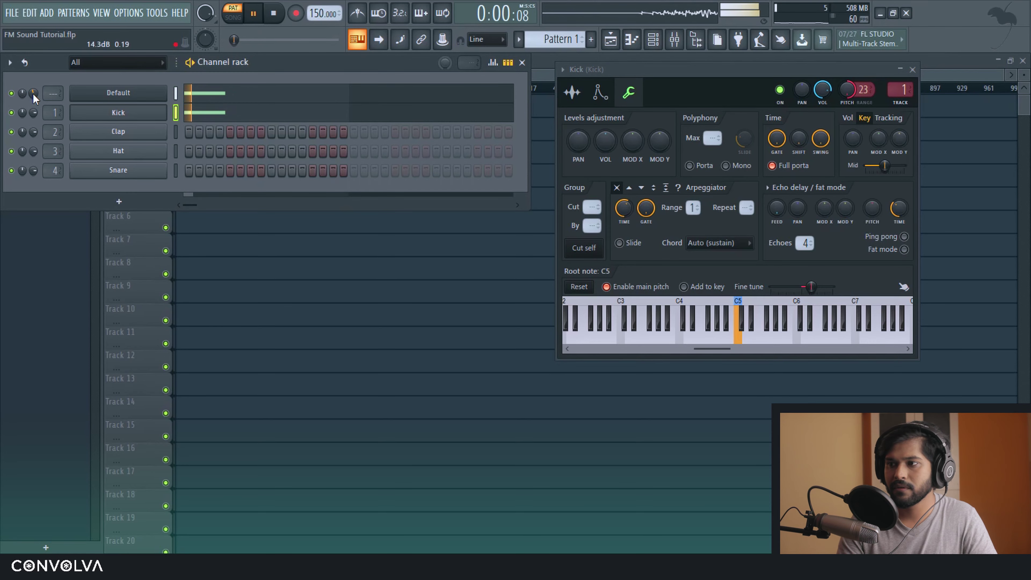
{"action": "key", "text": "space"}
{"action": "key", "text": "space"}
{"action": "key", "text": "space"}
Step: Try B4 as the Kick sampler's root note during playback, and return the root note to C5
{"action": "right_click", "coordinate": [731, 321]}
{"action": "key", "text": "space"}
{"action": "key", "text": "space"}
{"action": "key", "text": "space"}
{"action": "key", "text": "space"}
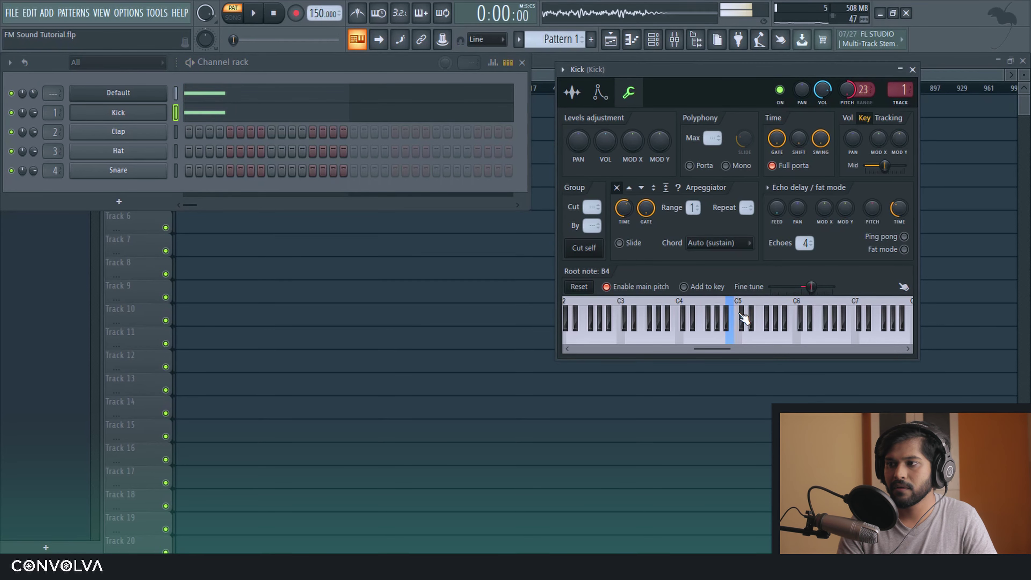
{"action": "right_click", "coordinate": [740, 317]}
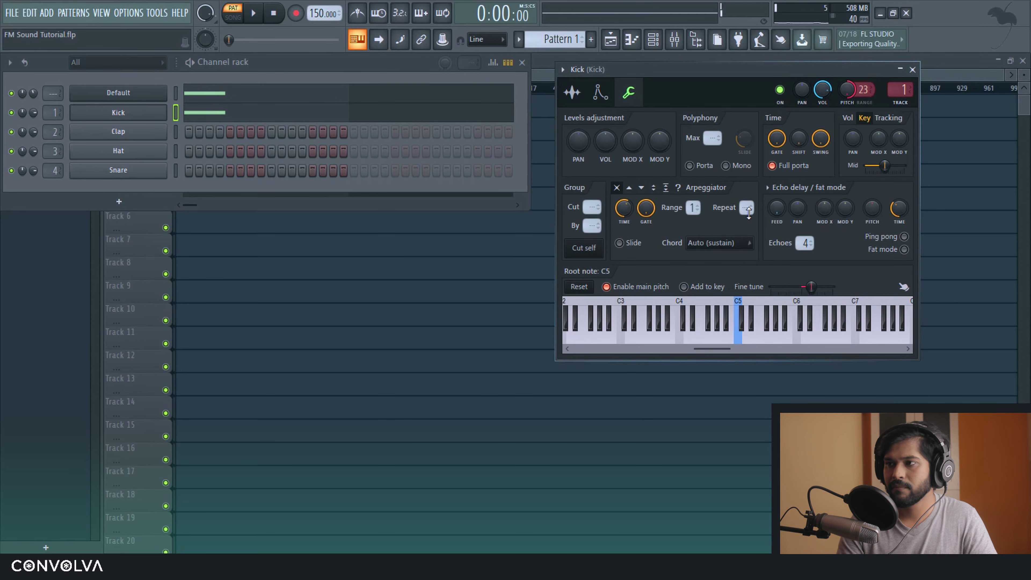
Step: Try the Kick sampler's fine tuning at +100 cents during playback, and reset it to its default
{"action": "key", "text": "space"}
{"action": "key", "text": "space"}
{"action": "left_click_drag", "start_coordinate": [812, 287], "coordinate": [836, 294]}
{"action": "right_click", "coordinate": [834, 291]}
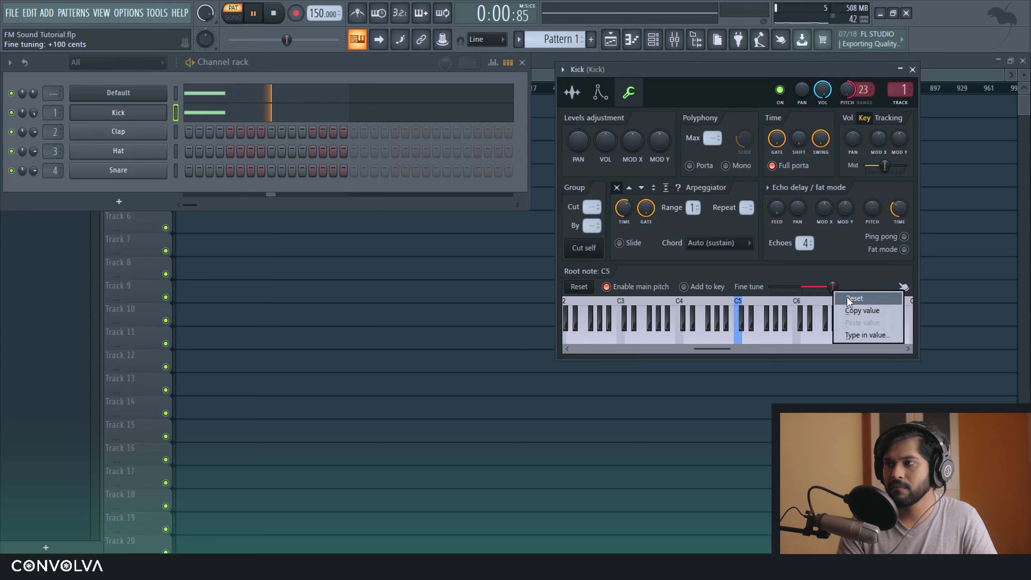
{"action": "left_click", "coordinate": [850, 299]}
{"action": "key", "text": "space"}
{"action": "key", "text": "space"}
{"action": "key", "text": "space"}
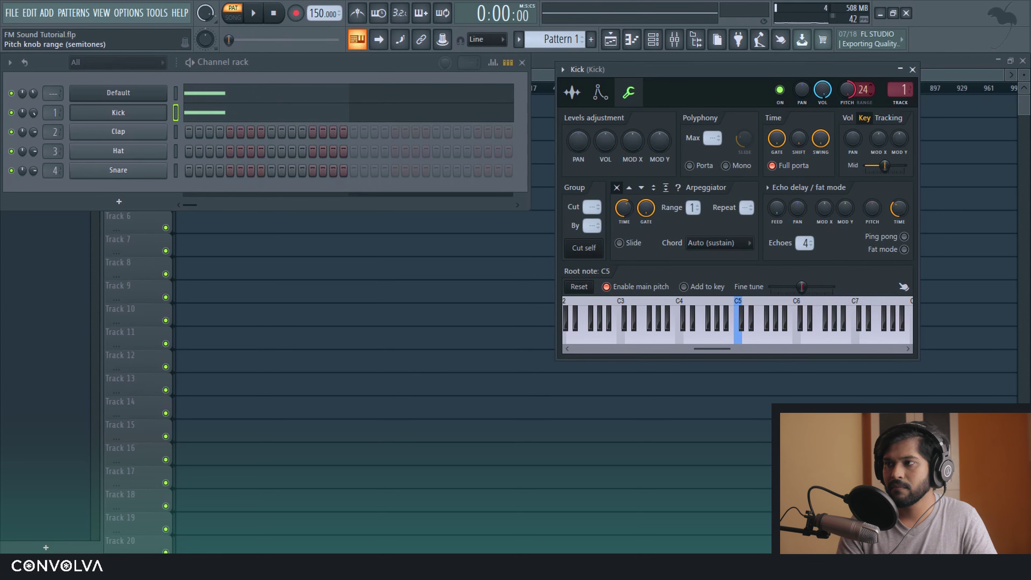
Step: Try C4 and C3 as the Kick's root note during playback, with fine tuning raised to +100 cents
{"action": "left_click_drag", "start_coordinate": [848, 89], "coordinate": [848, 116]}
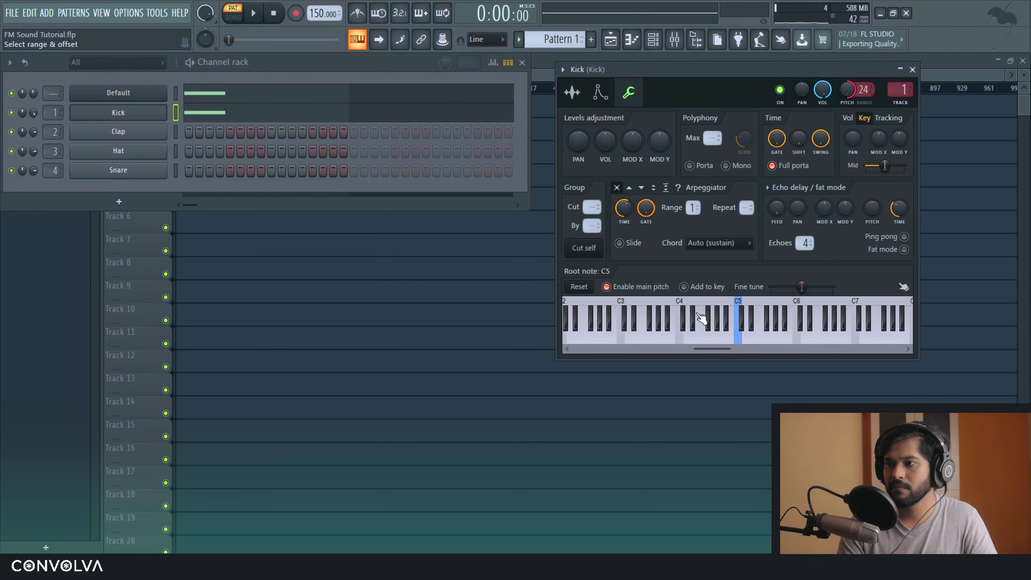
{"action": "left_click", "coordinate": [679, 315]}
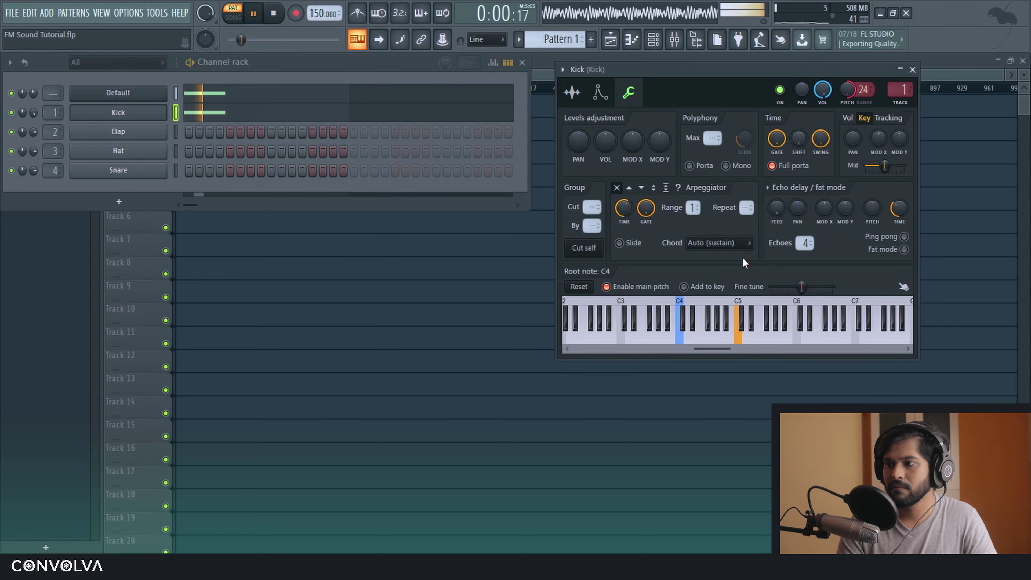
{"action": "left_click_drag", "start_coordinate": [802, 287], "coordinate": [820, 287]}
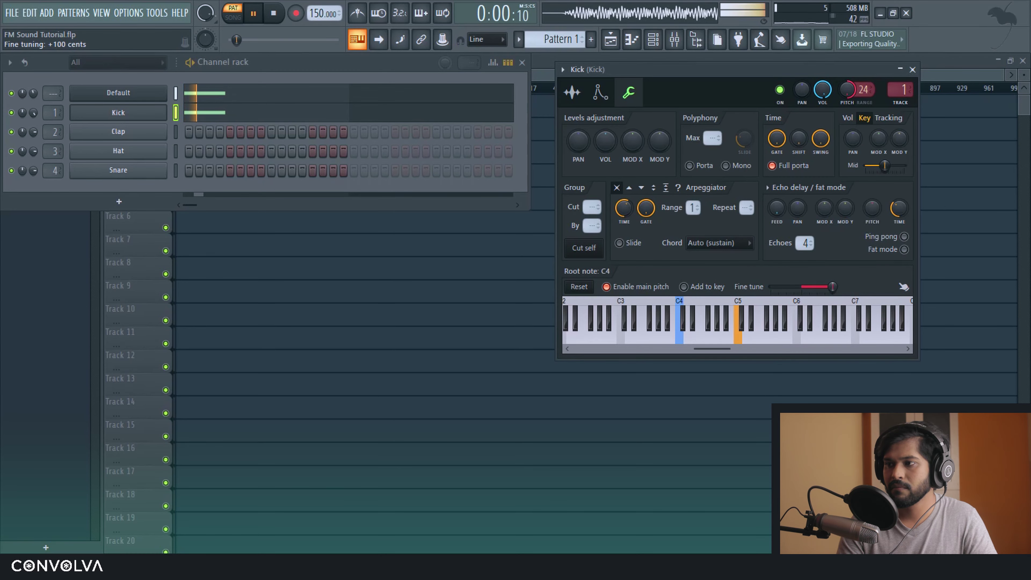
{"action": "right_click", "coordinate": [621, 325]}
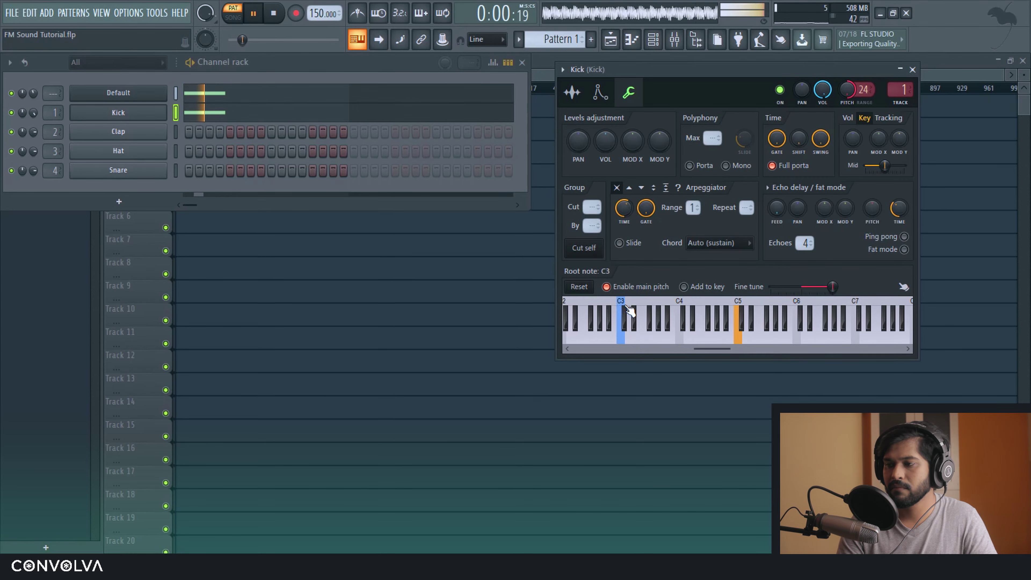
{"action": "key", "text": "space"}
Step: Set the Kick's root note to C4 and reduce its fine tuning to a lower positive amount while listening
{"action": "right_click", "coordinate": [686, 330]}
{"action": "key", "text": "space"}
{"action": "left_click_drag", "start_coordinate": [832, 287], "coordinate": [820, 296]}
{"action": "key", "text": "space"}
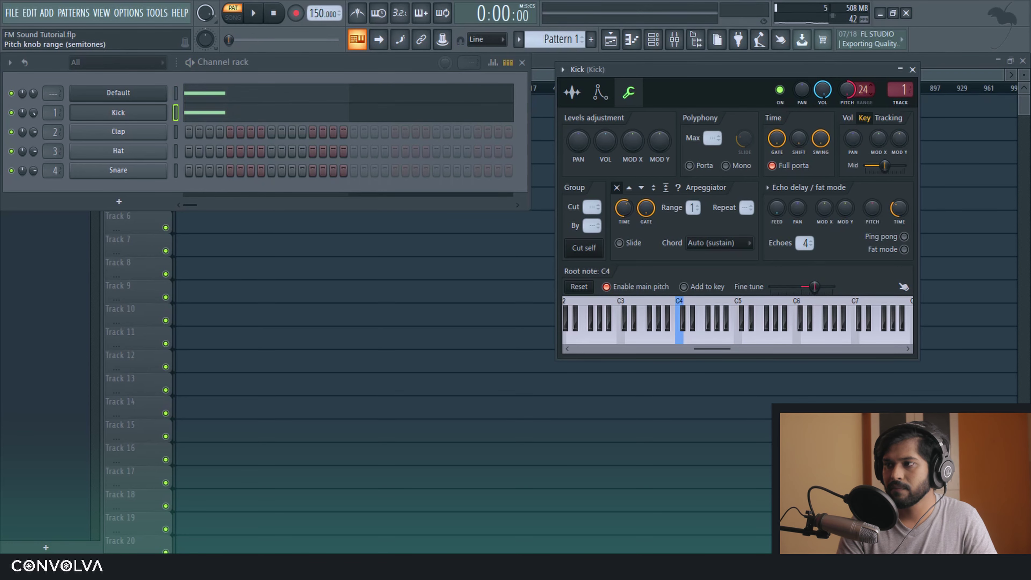
Step: Try C5 as the Kick sampler's root note against the Default channel in playback
{"action": "left_click", "coordinate": [738, 317]}
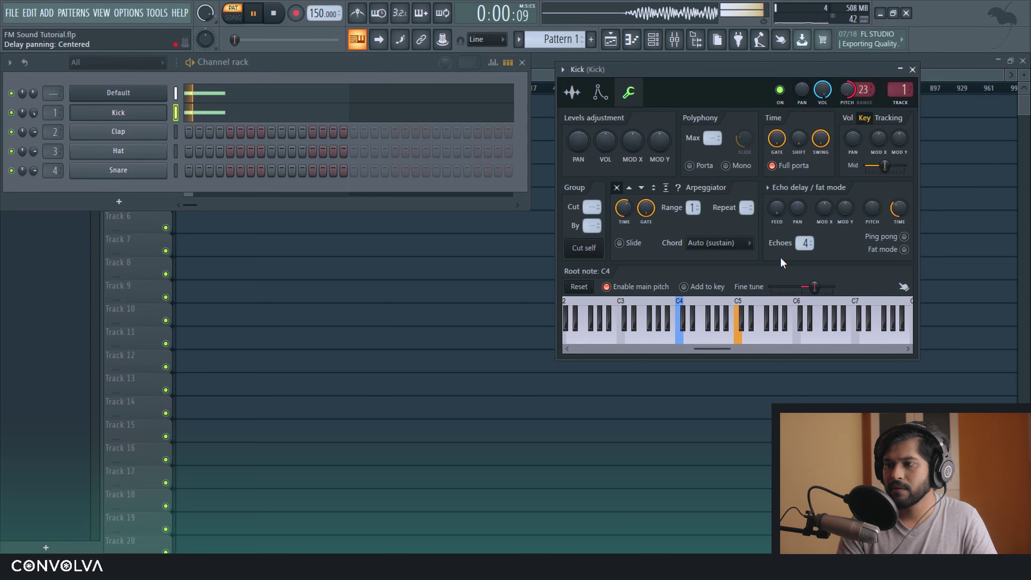
{"action": "left_click", "coordinate": [738, 317]}
{"action": "right_click", "coordinate": [738, 316]}
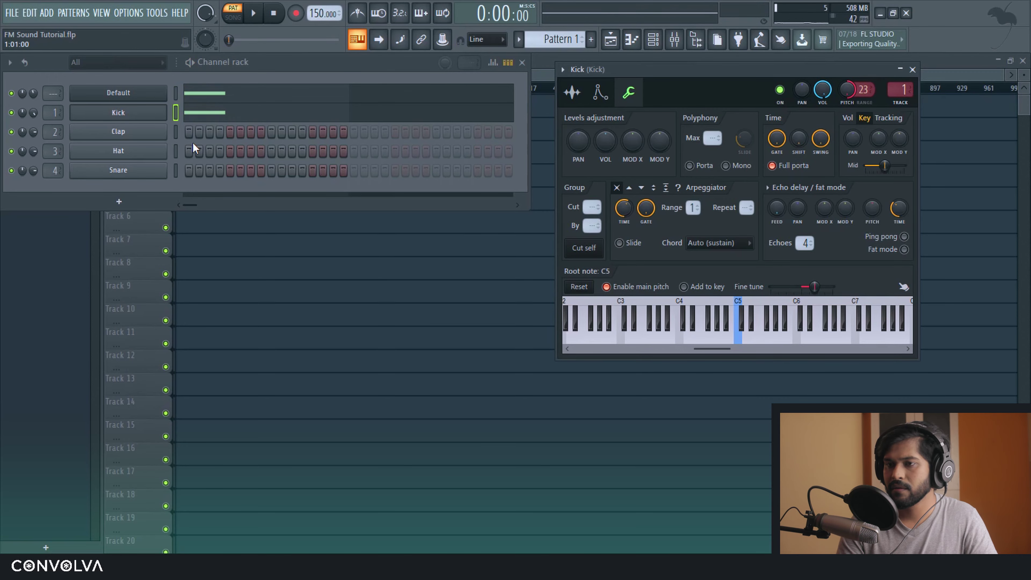
Step: Transpose the Default channel's C5 note down two octaves to C3 in its piano roll, then return to the channel rack
{"action": "left_click", "coordinate": [208, 101]}
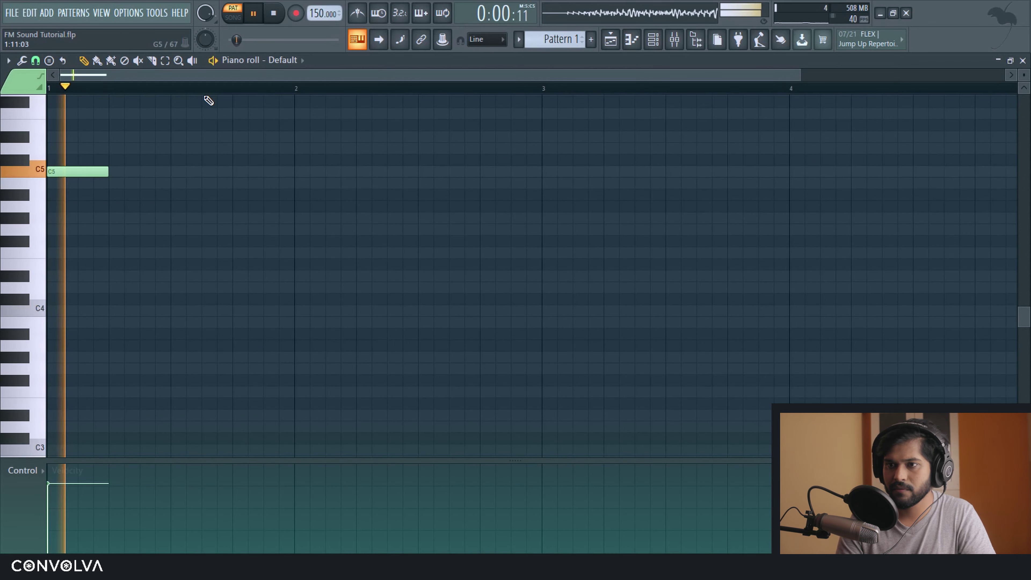
{"action": "key", "text": "space"}
{"action": "key", "text": "ctrl+Down"}
{"action": "key", "text": "ctrl+Down"}
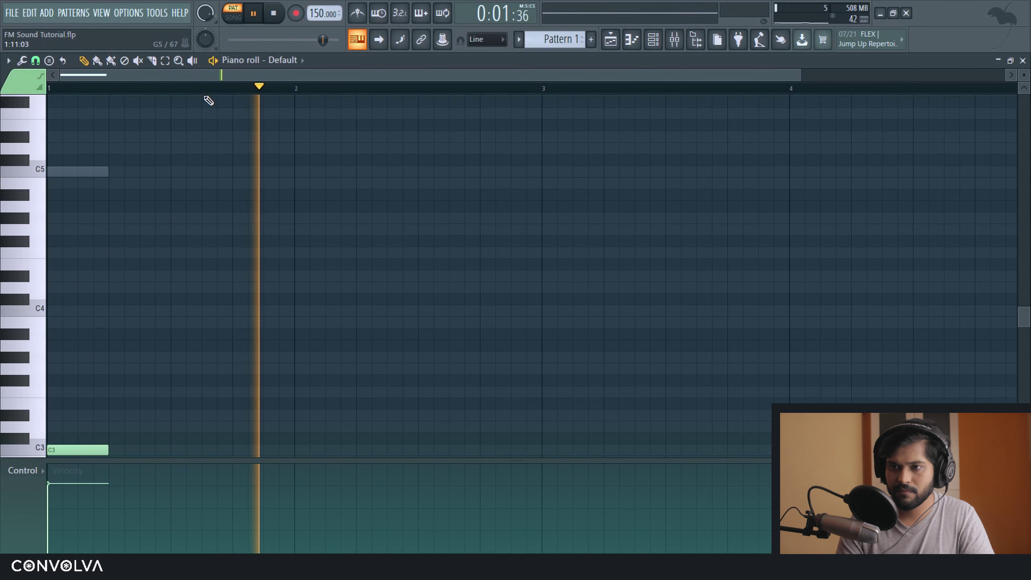
{"action": "key", "text": "Escape"}
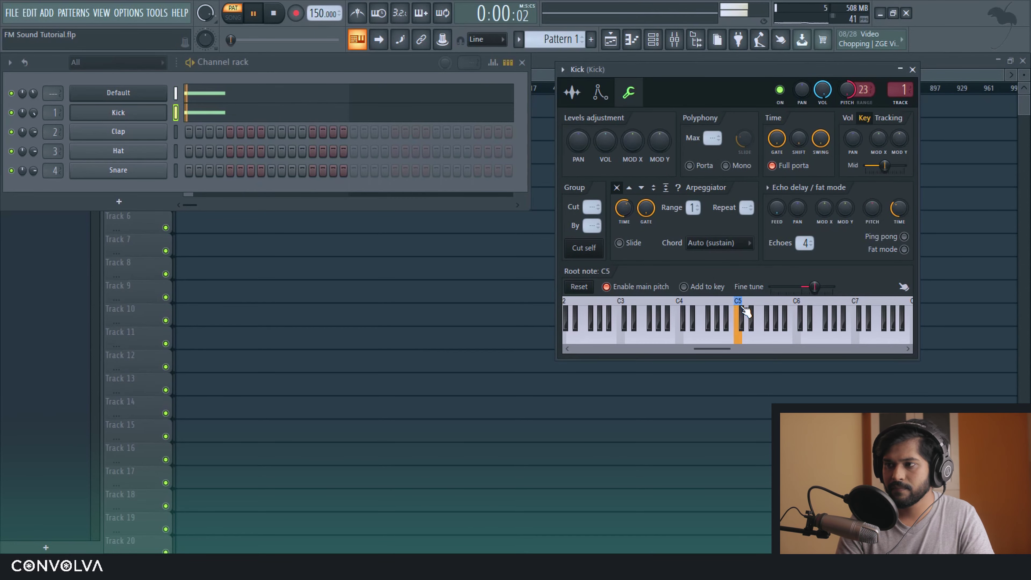
Step: Set the Kick sampler's root note to C4 while both channels play
{"action": "right_click", "coordinate": [680, 325]}
{"action": "key", "text": "space"}
{"action": "left_click", "coordinate": [736, 324]}
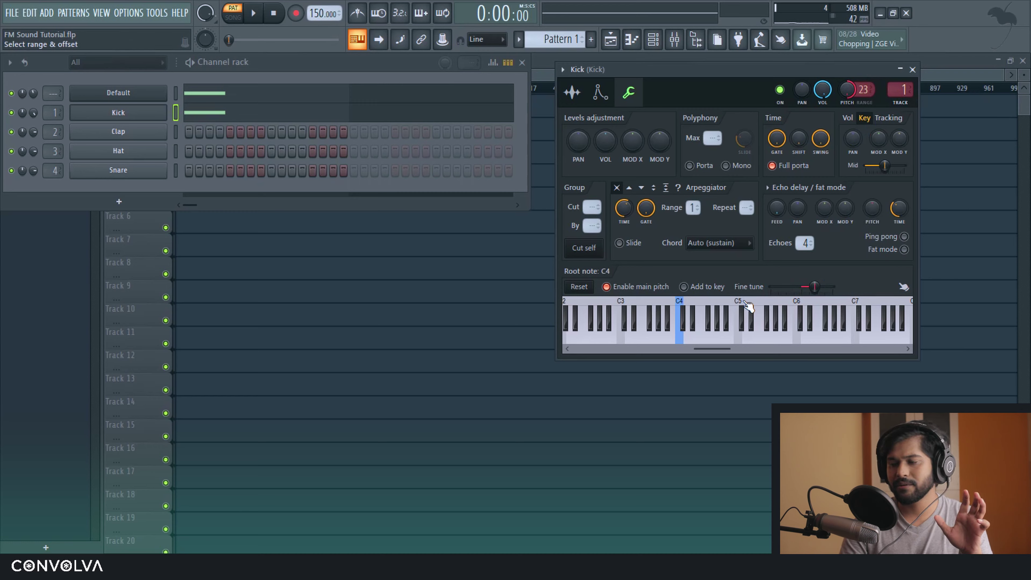
Step: Try C#5 as the Kick's root note, return it to C4, and play both channels together
{"action": "left_click", "coordinate": [738, 312]}
{"action": "right_click", "coordinate": [682, 310]}
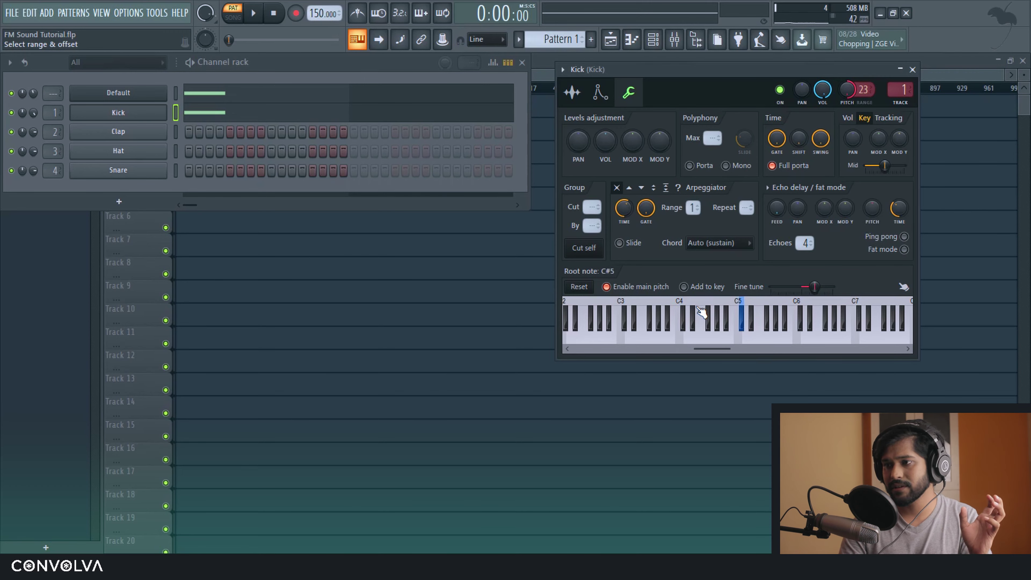
{"action": "right_click", "coordinate": [682, 309]}
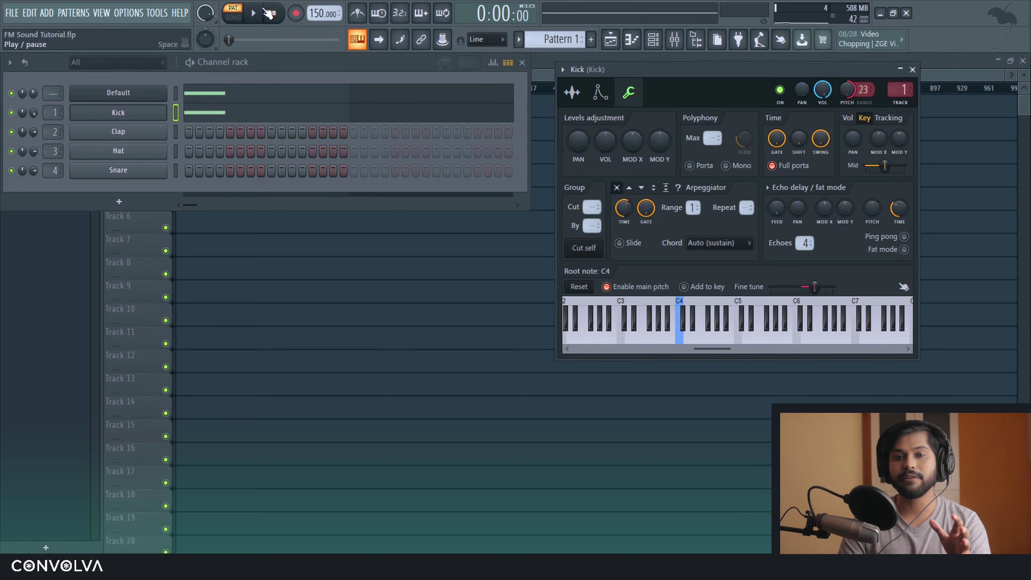
{"action": "left_click", "coordinate": [256, 15]}
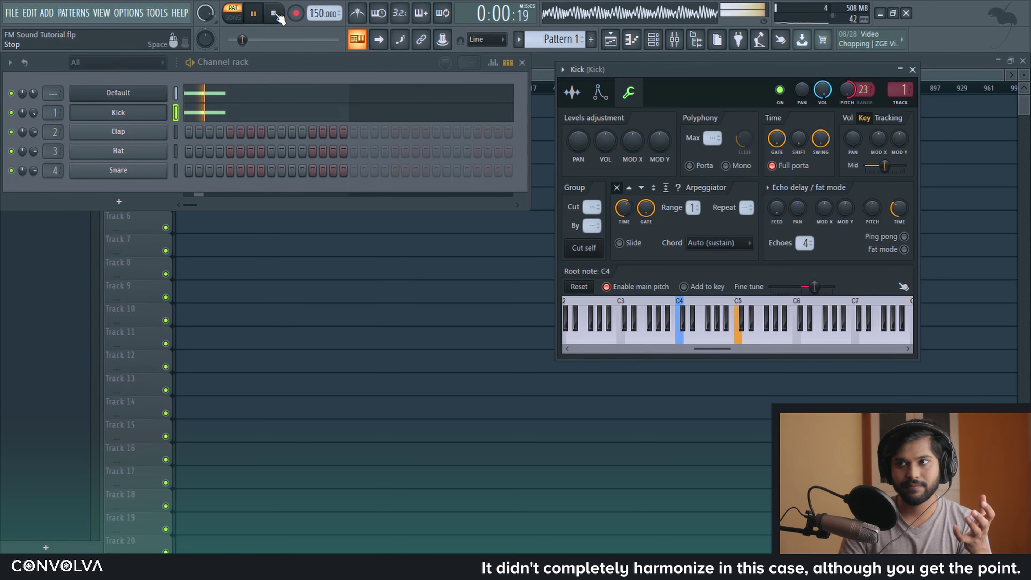
{"action": "left_click", "coordinate": [273, 15]}
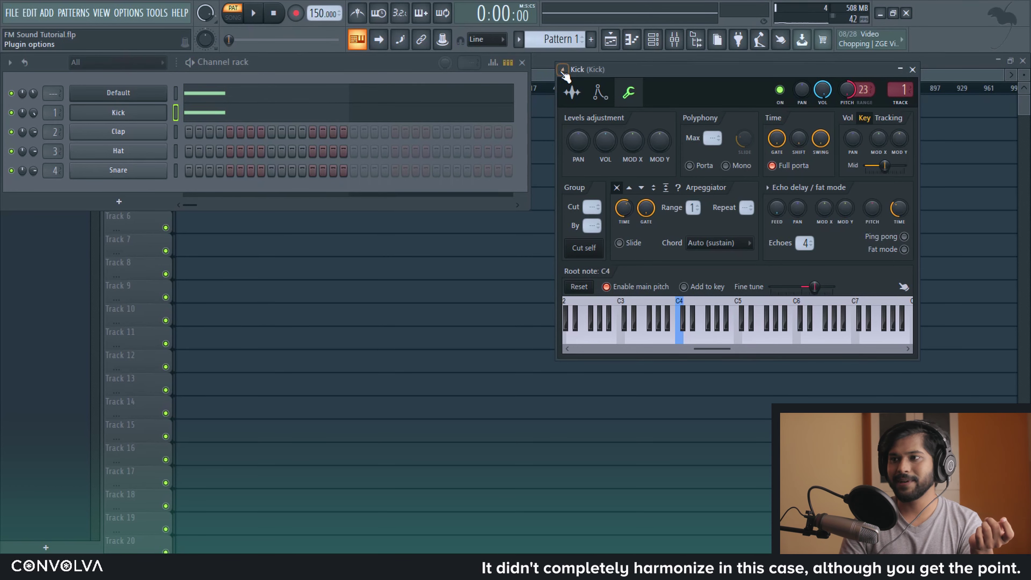
Step: Show the Kick's sample settings, move its window up slightly, and look through its plugin options
{"action": "left_click", "coordinate": [573, 93]}
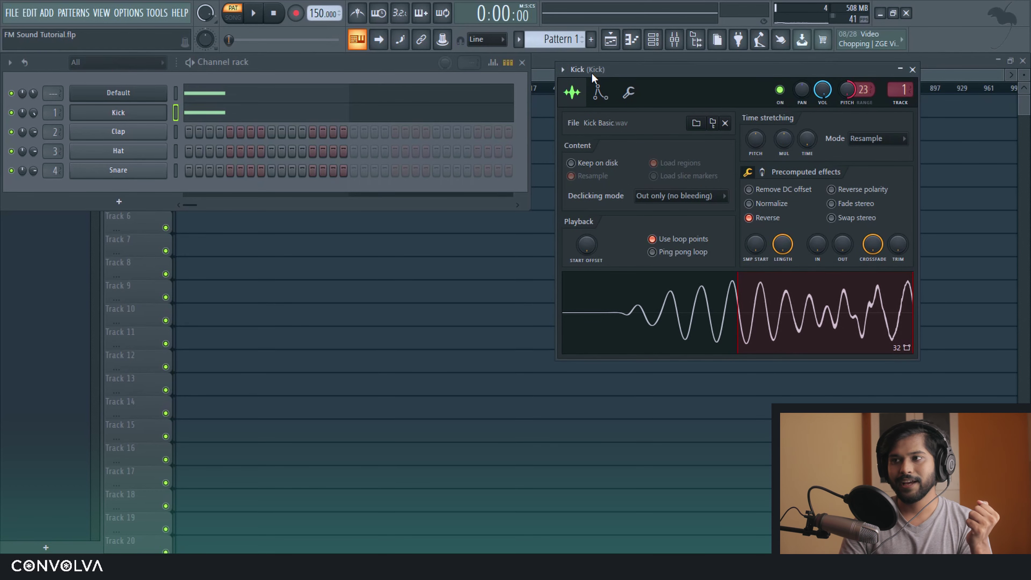
{"action": "left_click_drag", "start_coordinate": [591, 71], "coordinate": [568, 62]}
{"action": "left_click", "coordinate": [539, 61]}
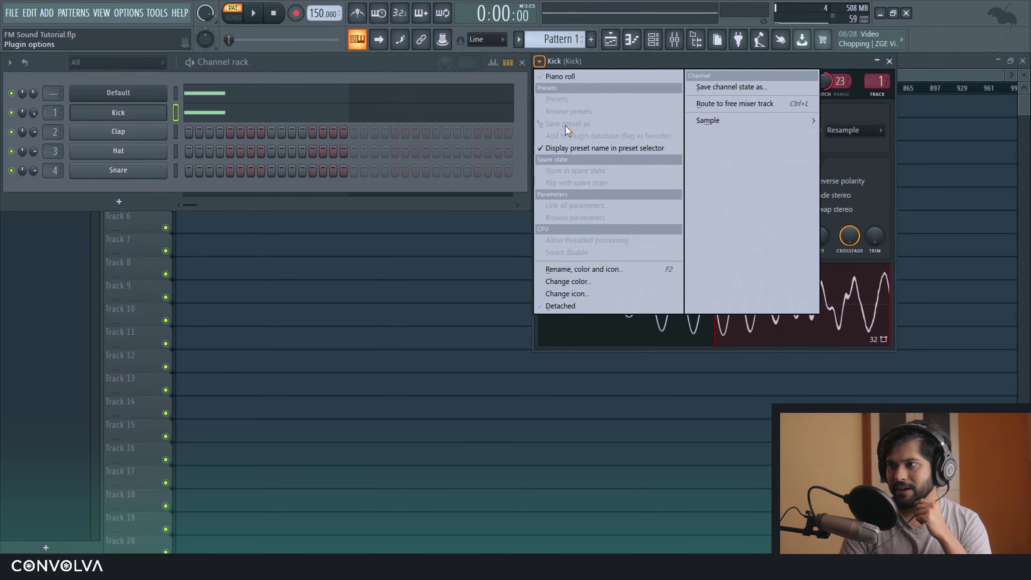
{"action": "left_click", "coordinate": [217, 118]}
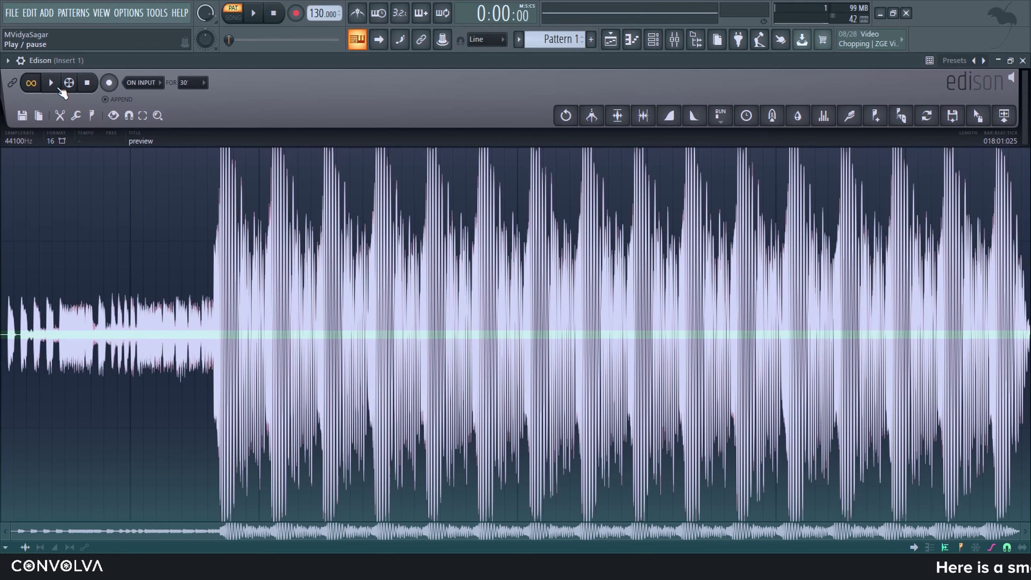
Step: Play the opening of the preview recording loaded in Edison and pause it
{"action": "left_click", "coordinate": [59, 87]}
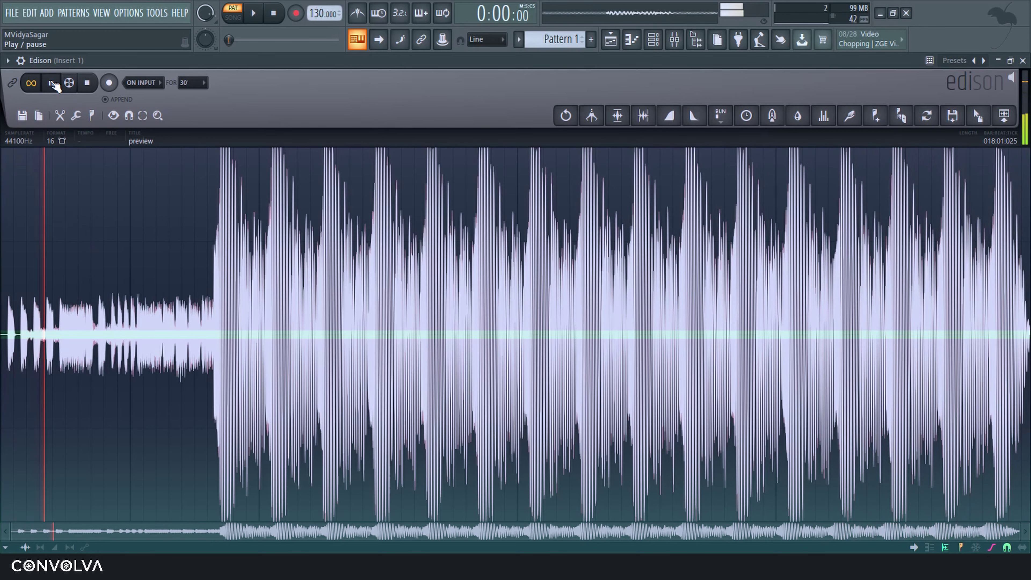
{"action": "left_click", "coordinate": [51, 83]}
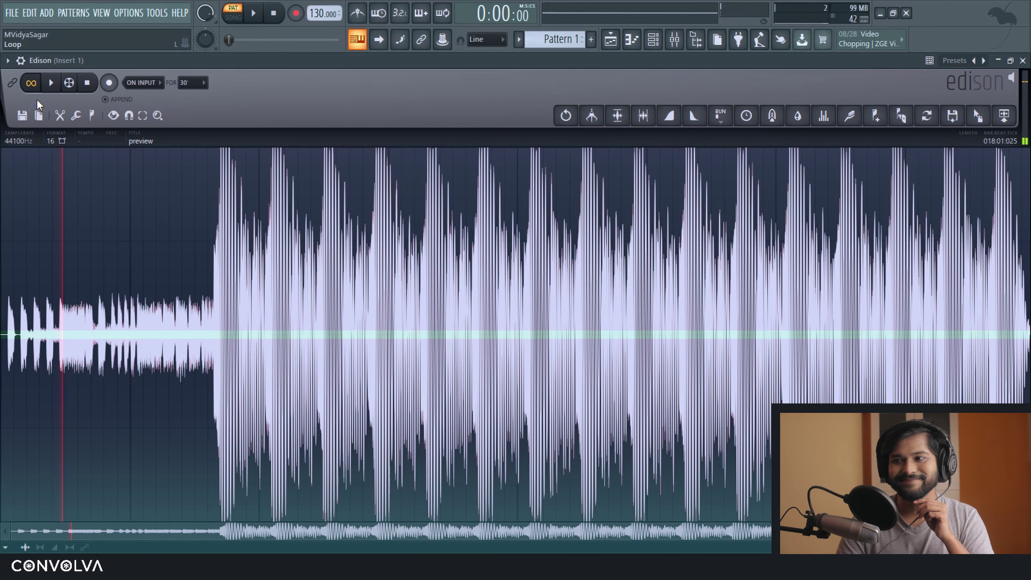